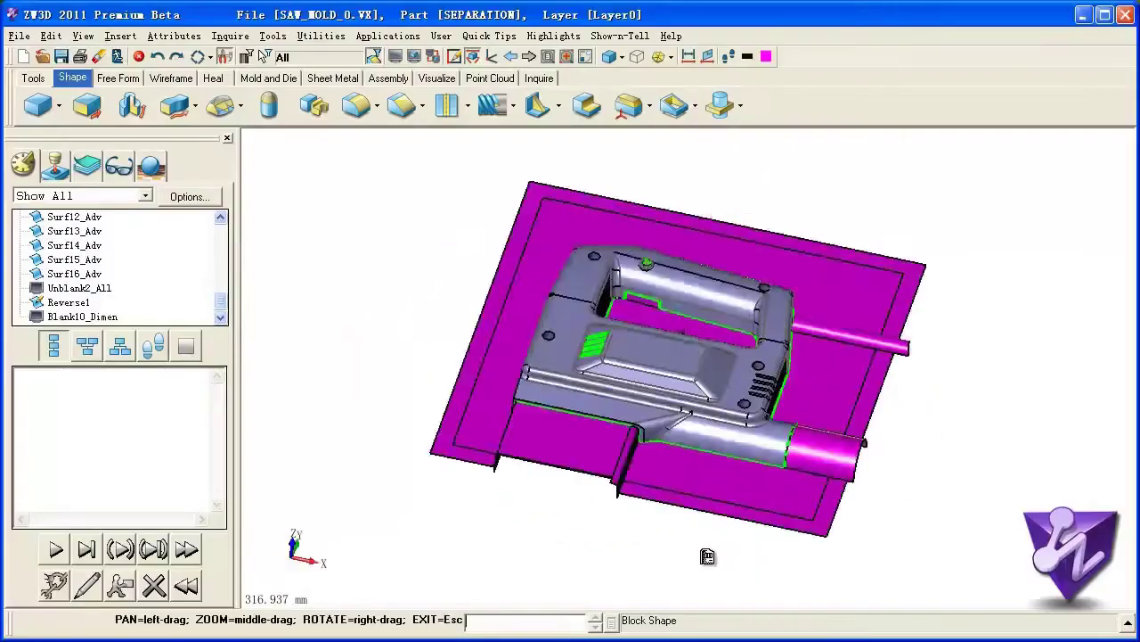
Step: Orbit the saw housing model and its magenta parting surface to a new viewing angle
right_drag(706, 556, 674, 555)
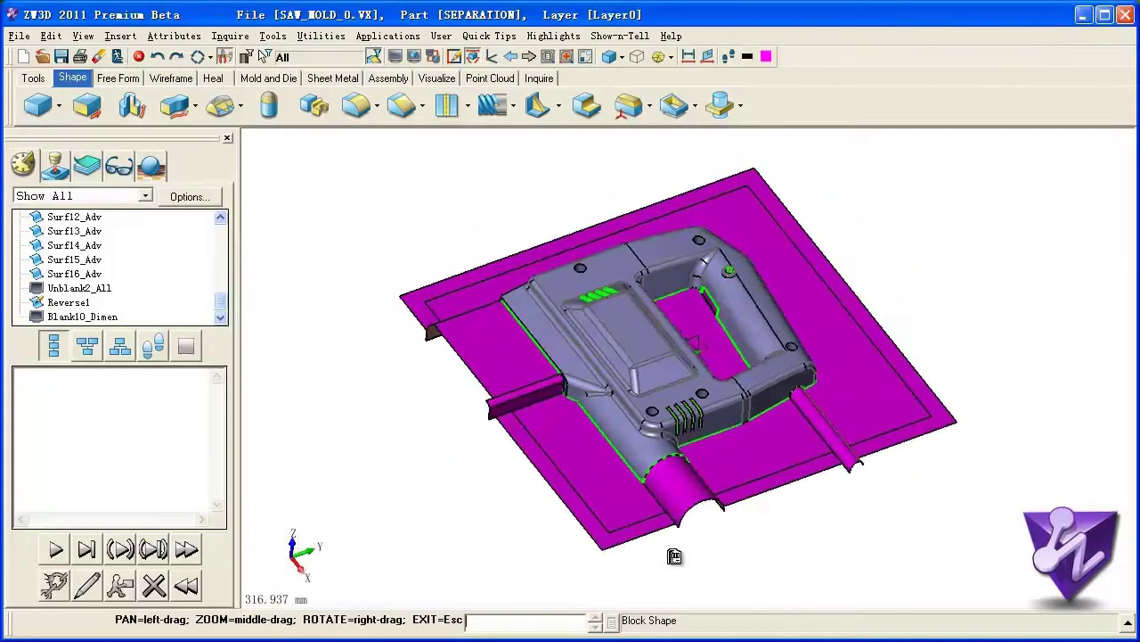
Step: Extrude Sketch1 from -100 to 100 into a solid block enclosing the saw housing
key(Escape)
click(86, 107)
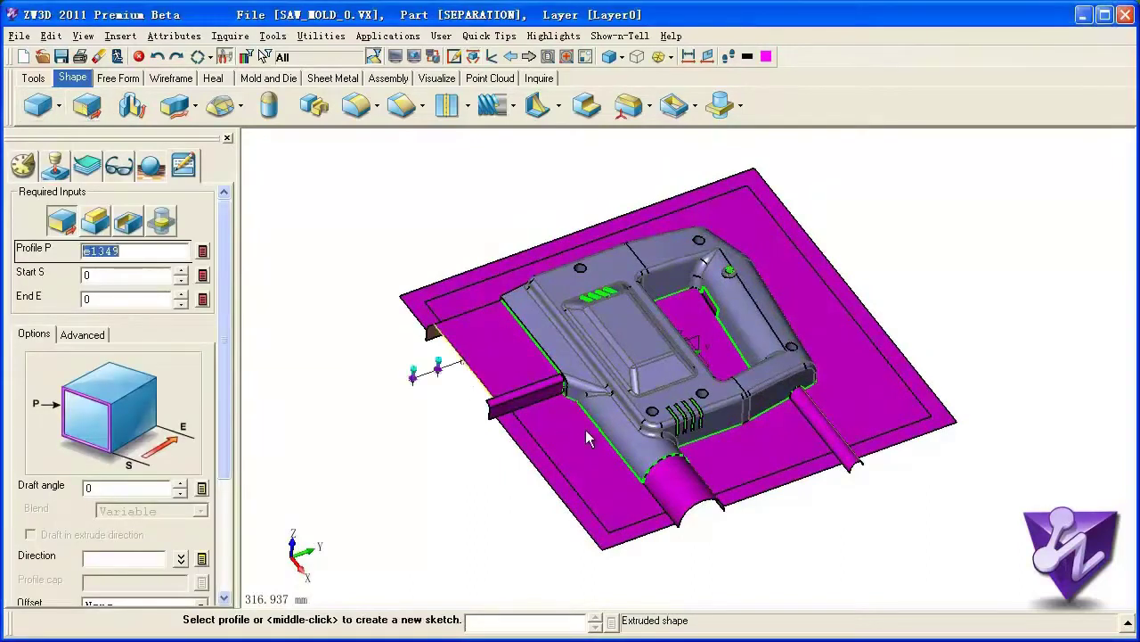
click(611, 532)
middle_click(611, 532)
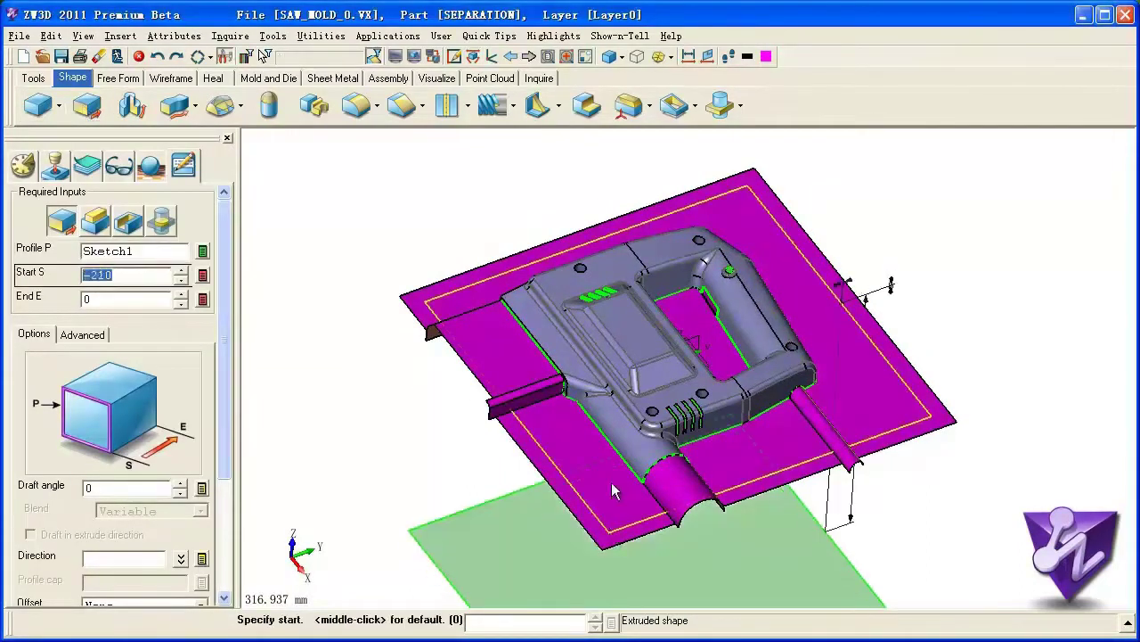
click(588, 399)
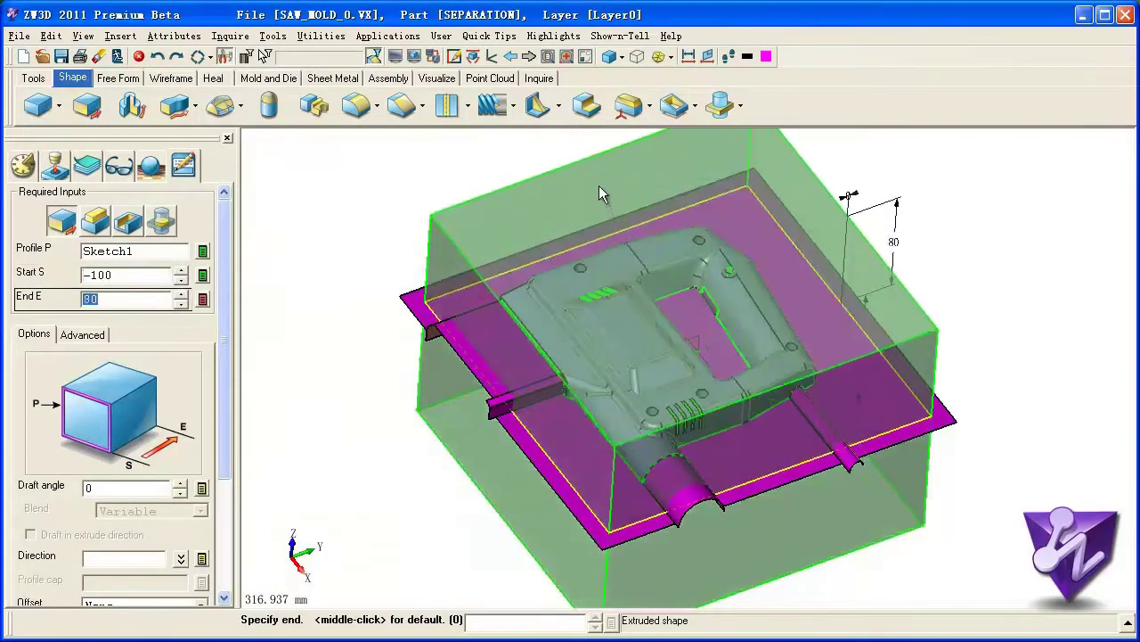
text(100)
click(597, 178)
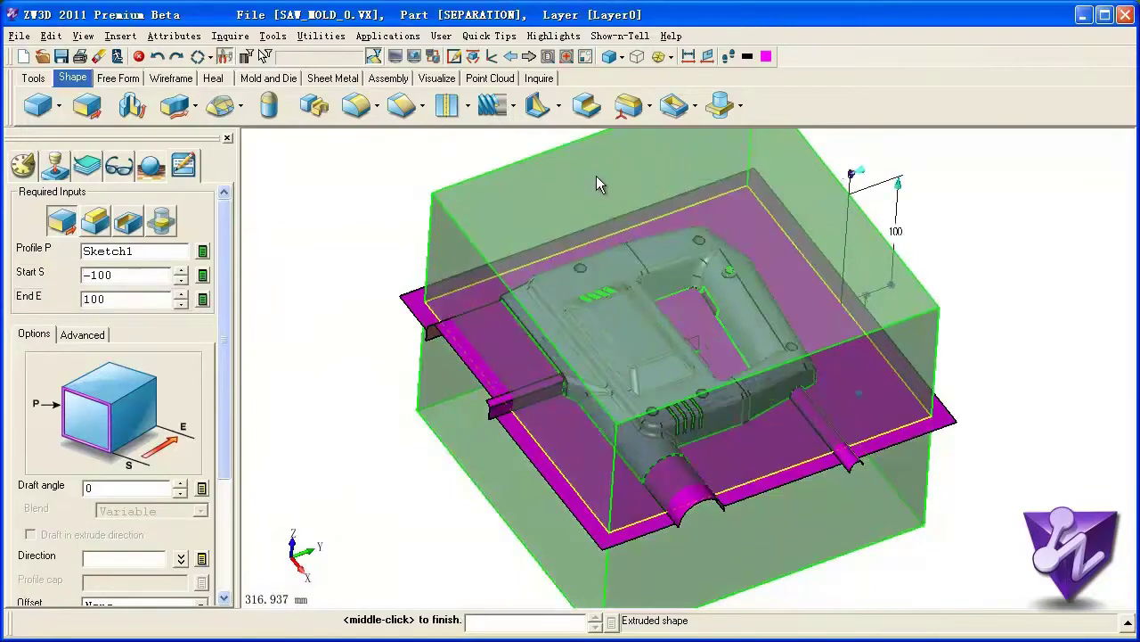
middle_click(596, 176)
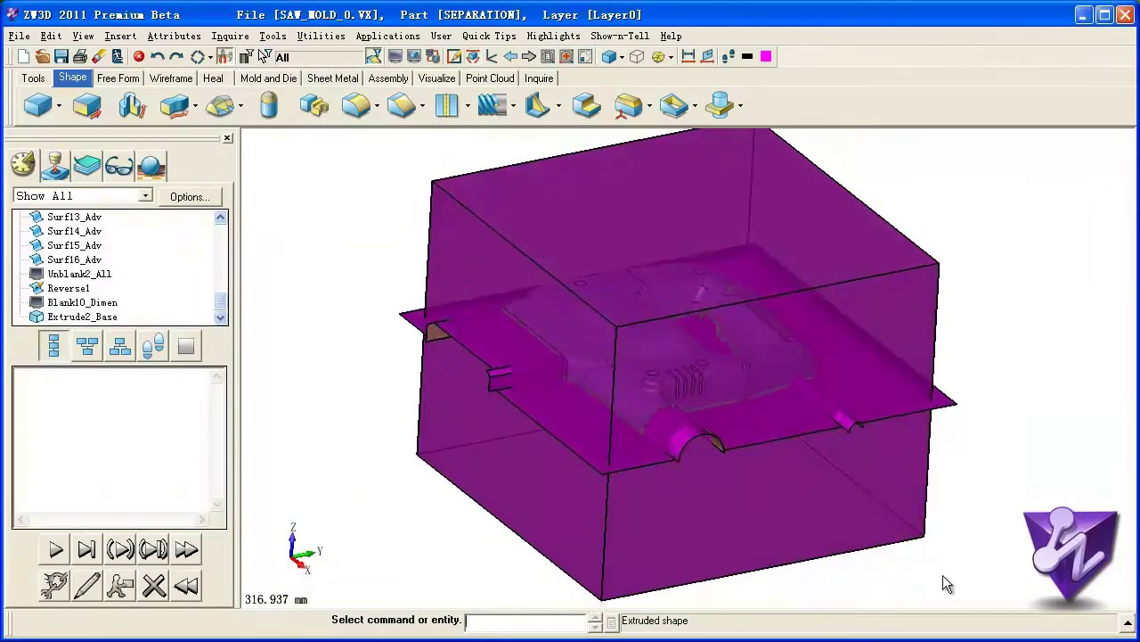
Step: Trim the mold block into core (s1) and cavity (s2) halves along the magenta parting face
click(272, 84)
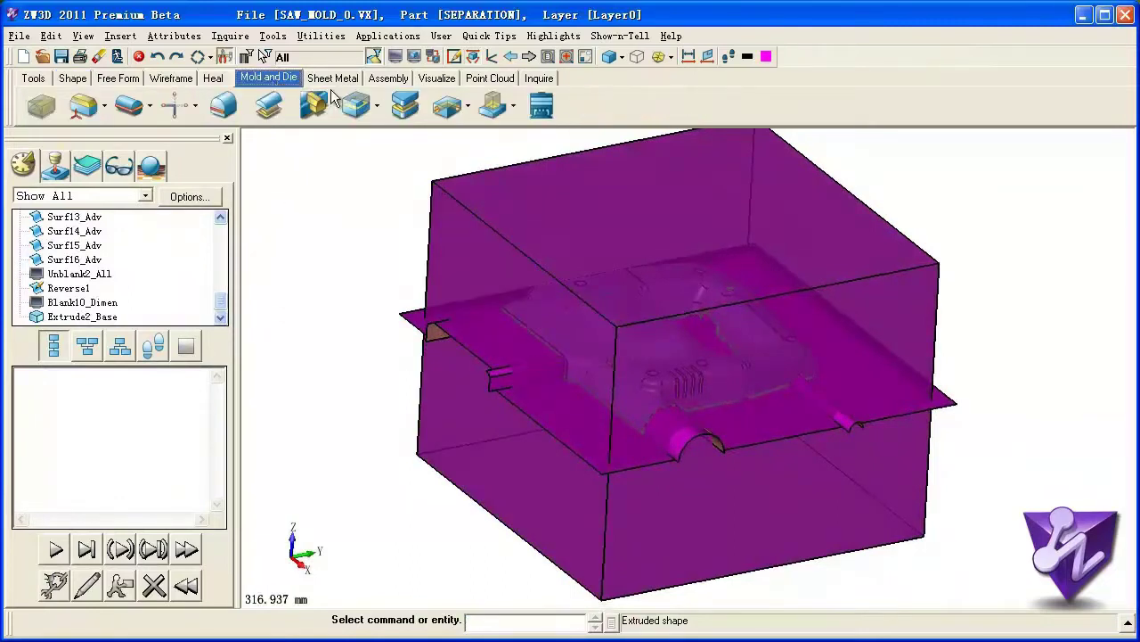
click(406, 106)
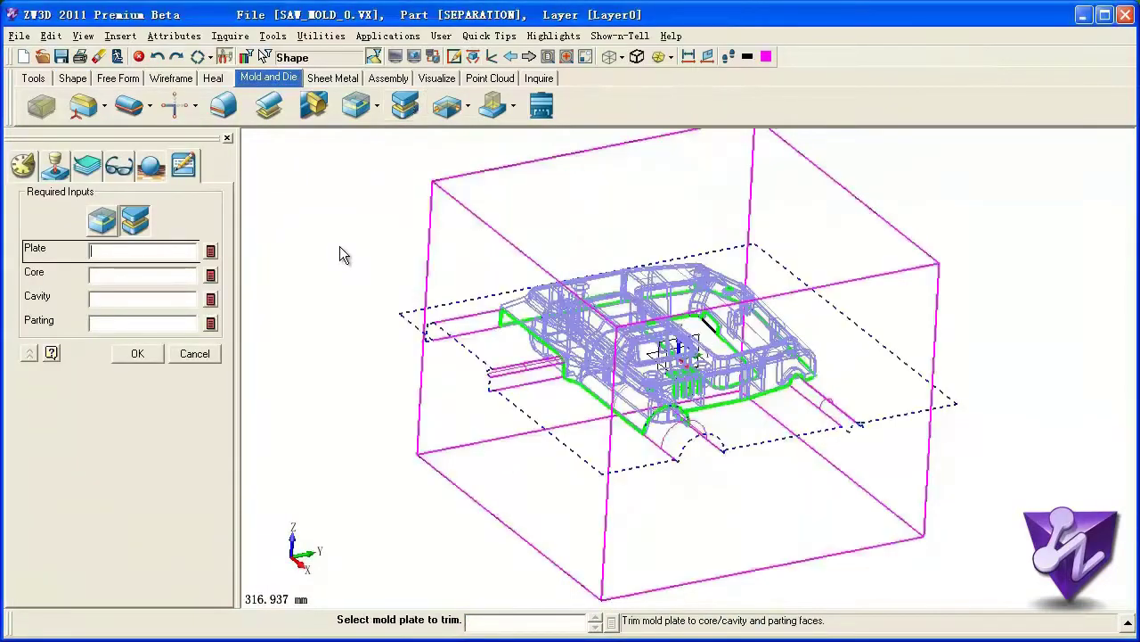
click(489, 295)
middle_click(471, 228)
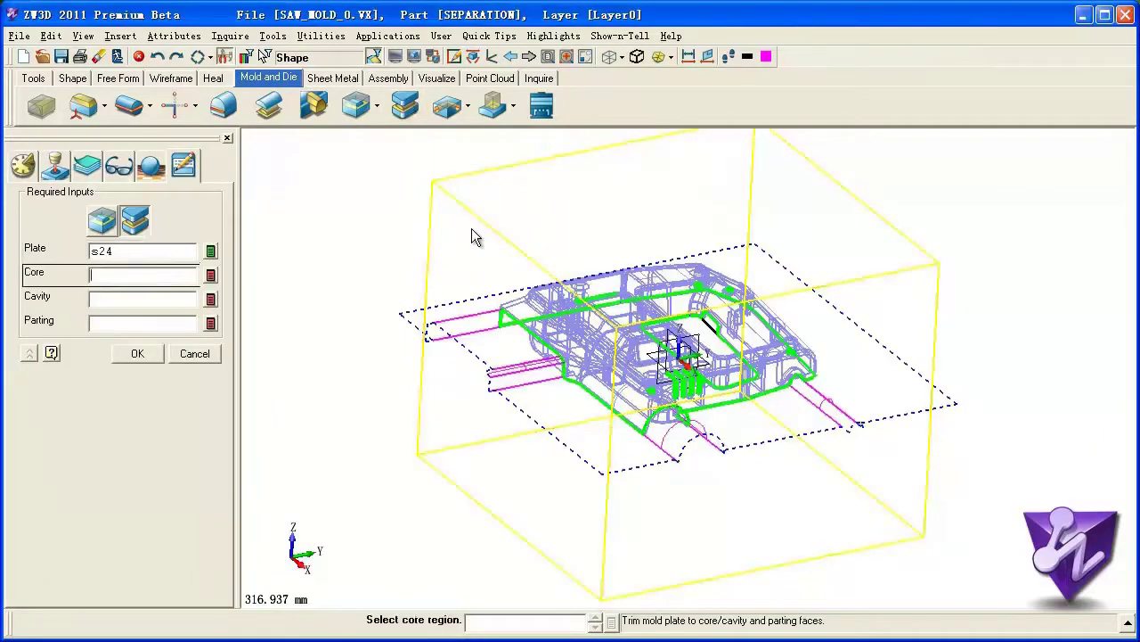
click(645, 356)
middle_click(659, 357)
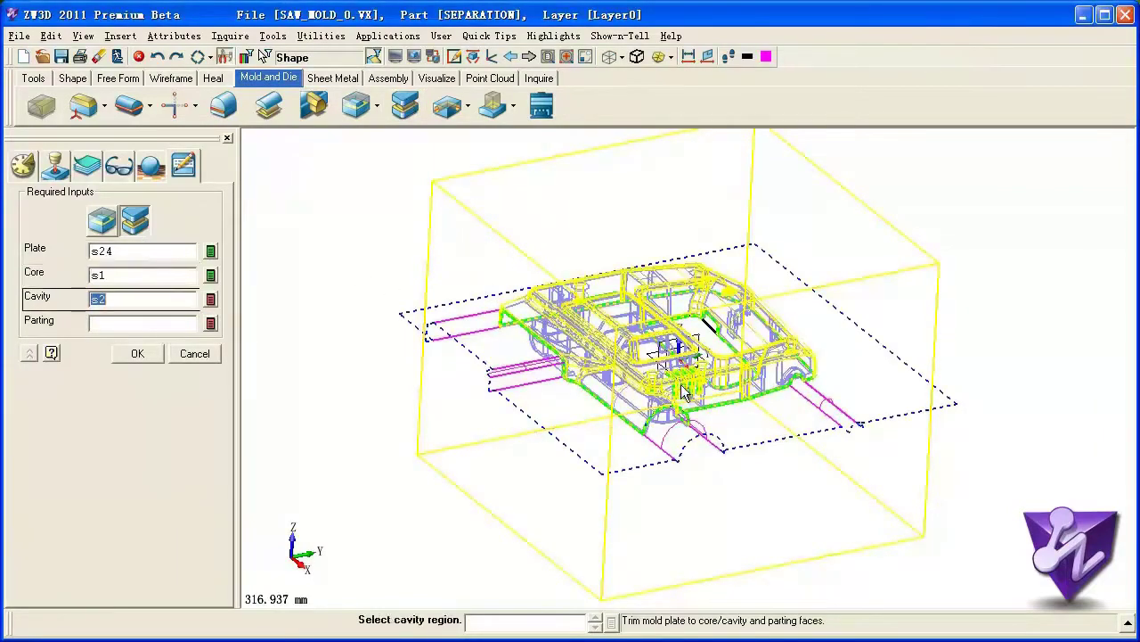
click(693, 405)
middle_click(693, 405)
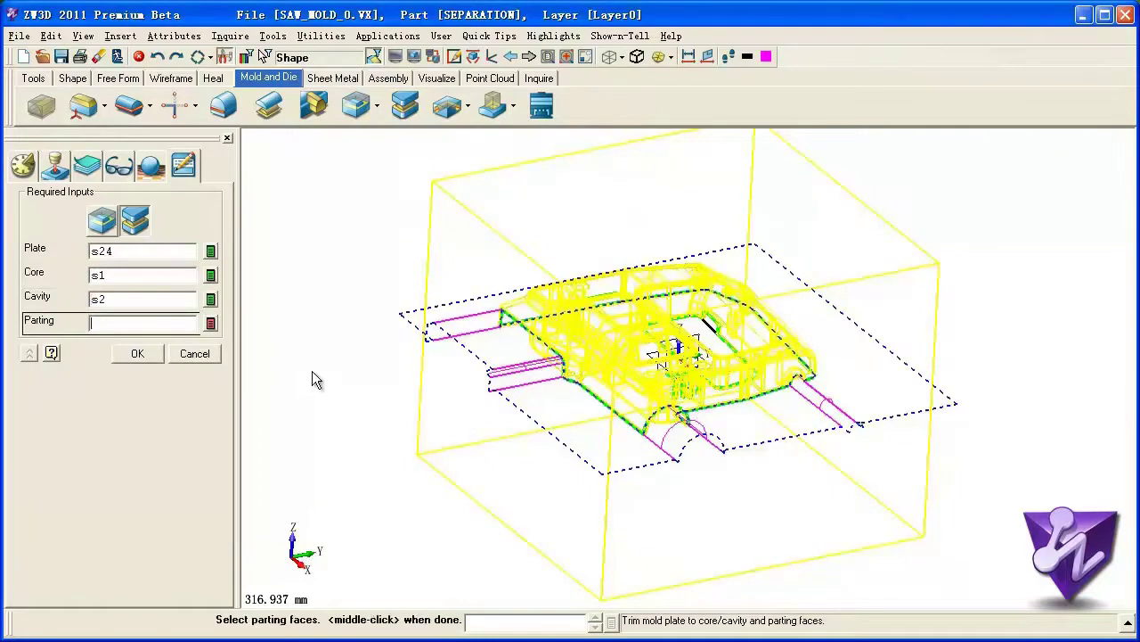
click(412, 322)
middle_click(386, 312)
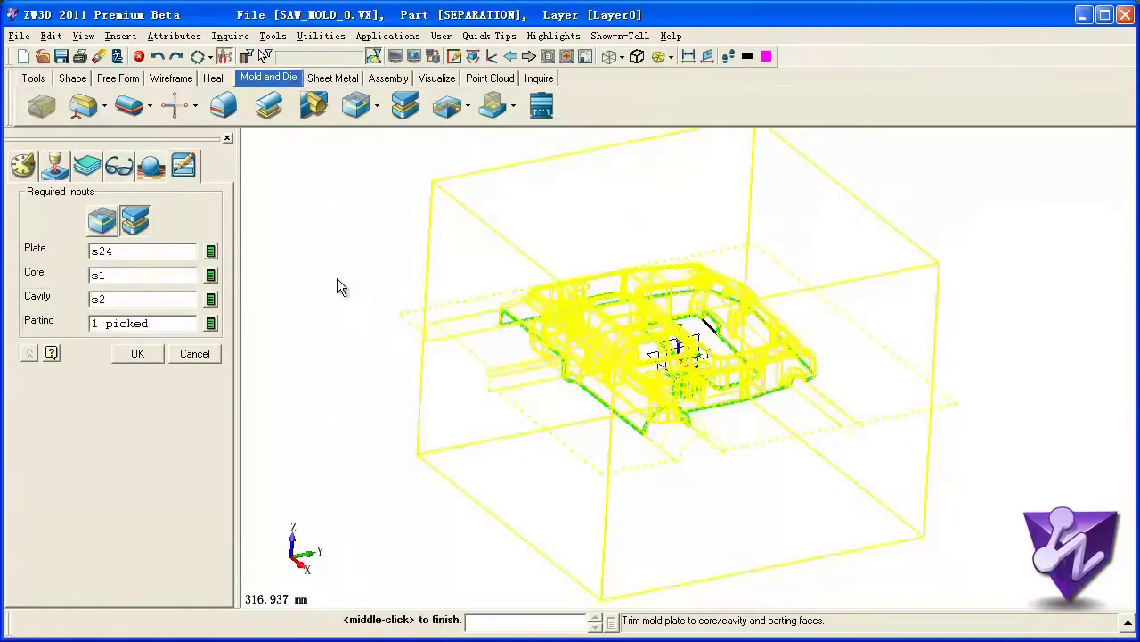
middle_click(335, 279)
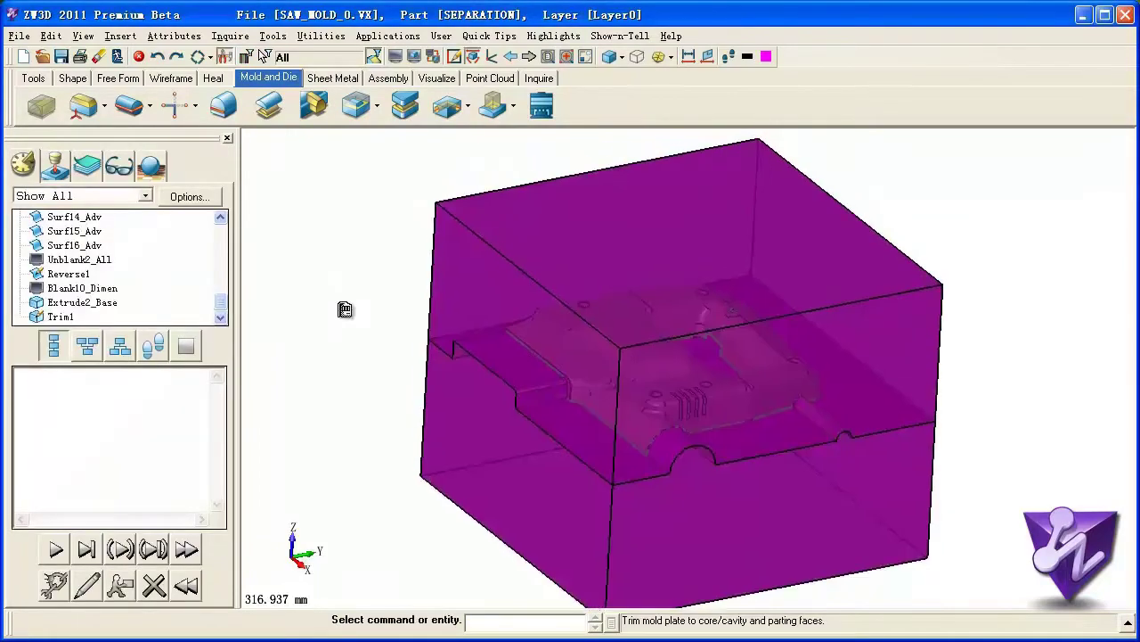
Step: Blank the upper mold block to hide it
click(395, 57)
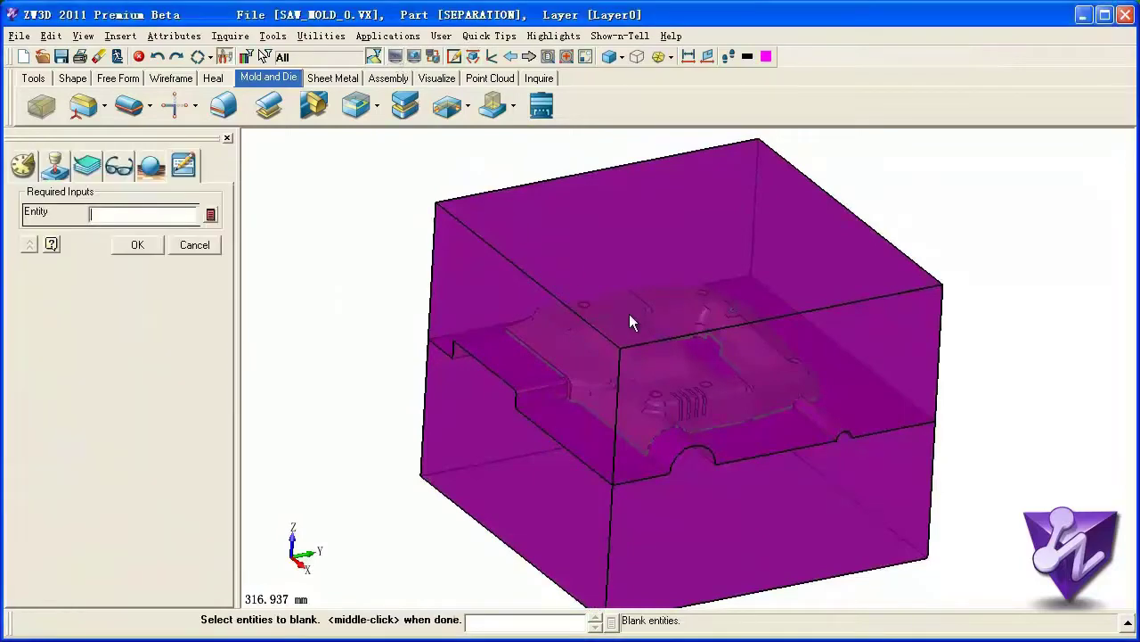
click(629, 313)
middle_click(342, 237)
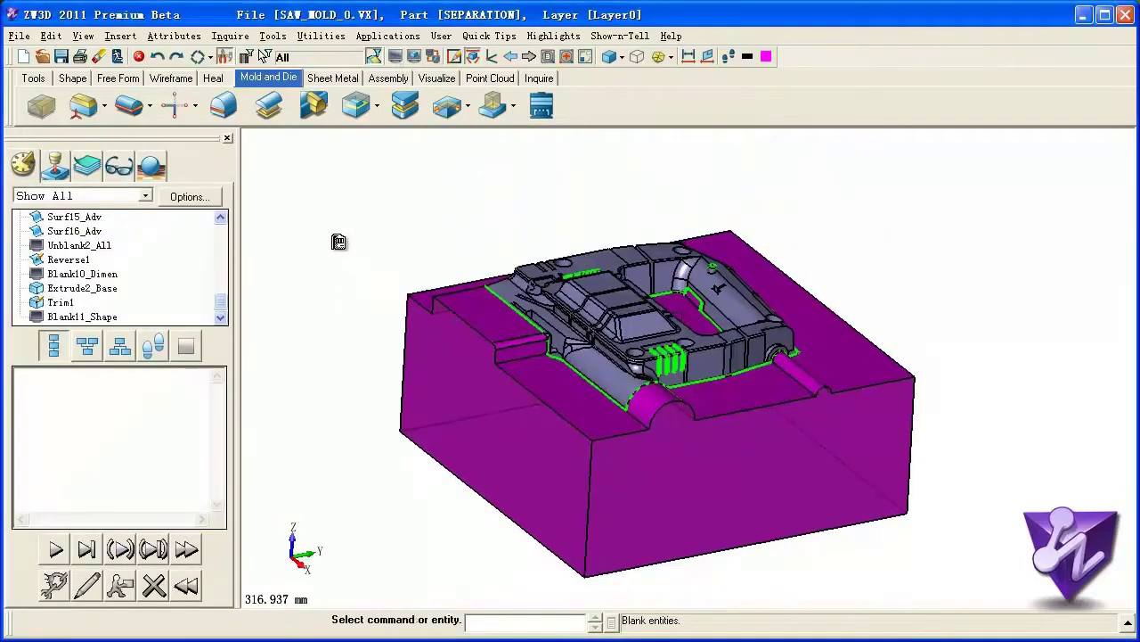
Step: Recolour all surfaces of the lower mold half white
middle_drag(321, 222, 323, 217)
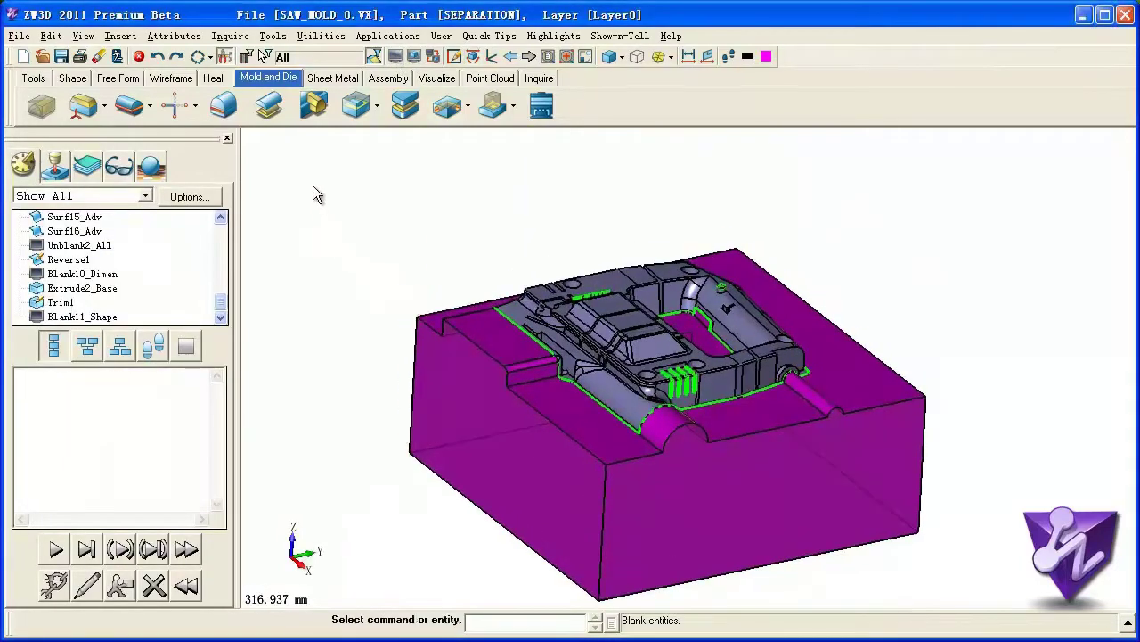
mouse_move(310, 194)
mouse_down()
mouse_move(843, 450)
mouse_move(922, 504)
mouse_up()
click(766, 57)
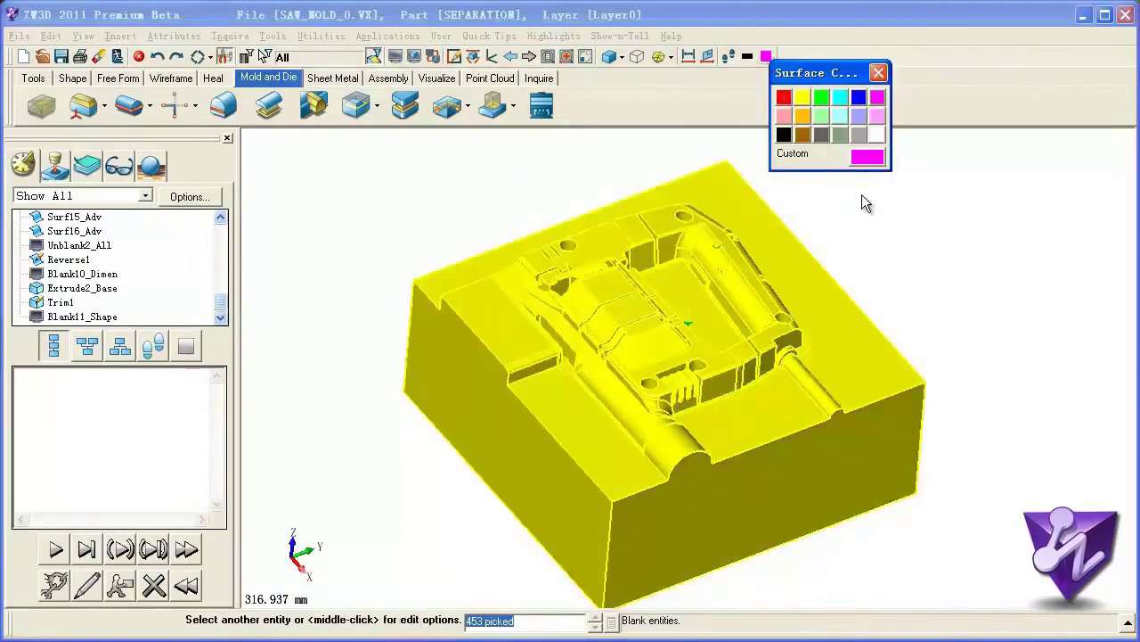
click(879, 134)
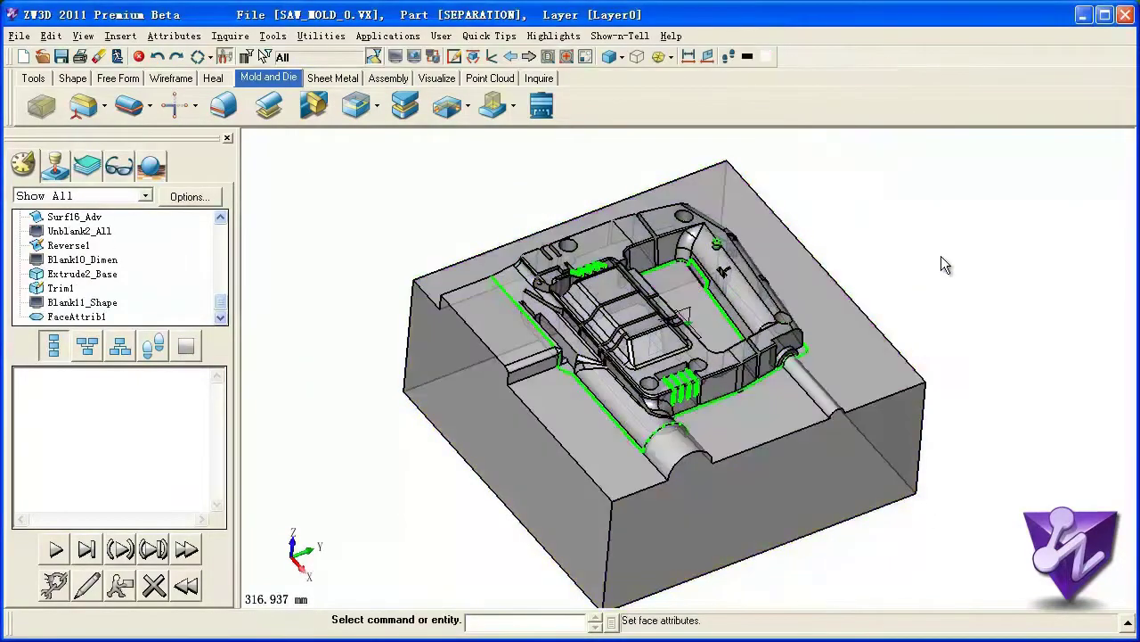
Step: Swap visibility to show only the upper mold block and select it
right_drag(962, 323, 962, 311)
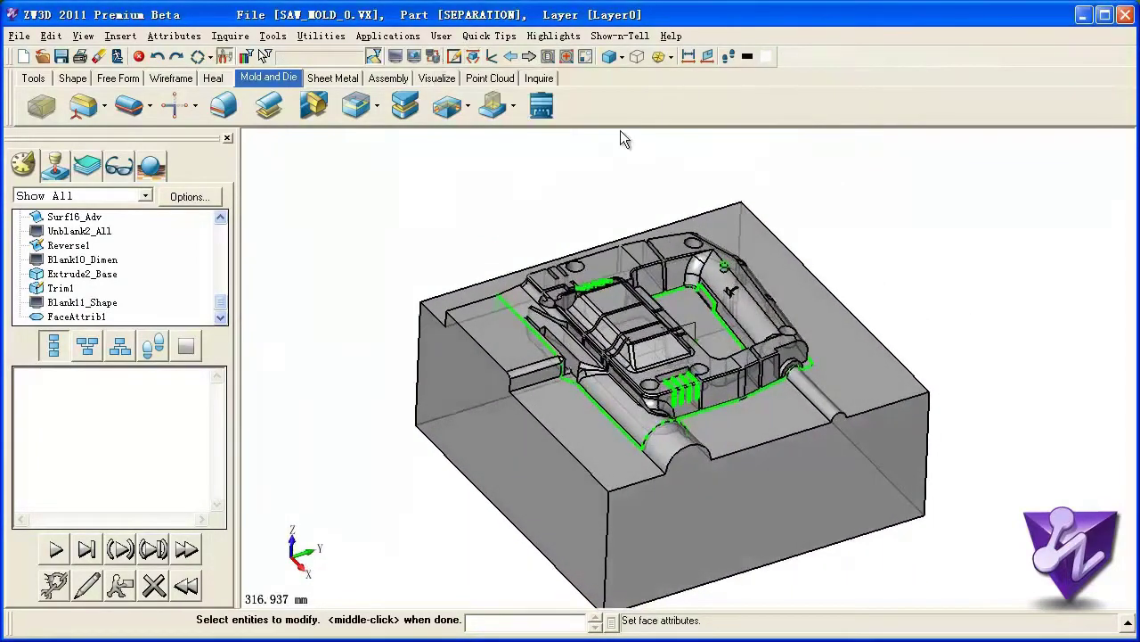
click(432, 56)
drag(451, 192, 929, 541)
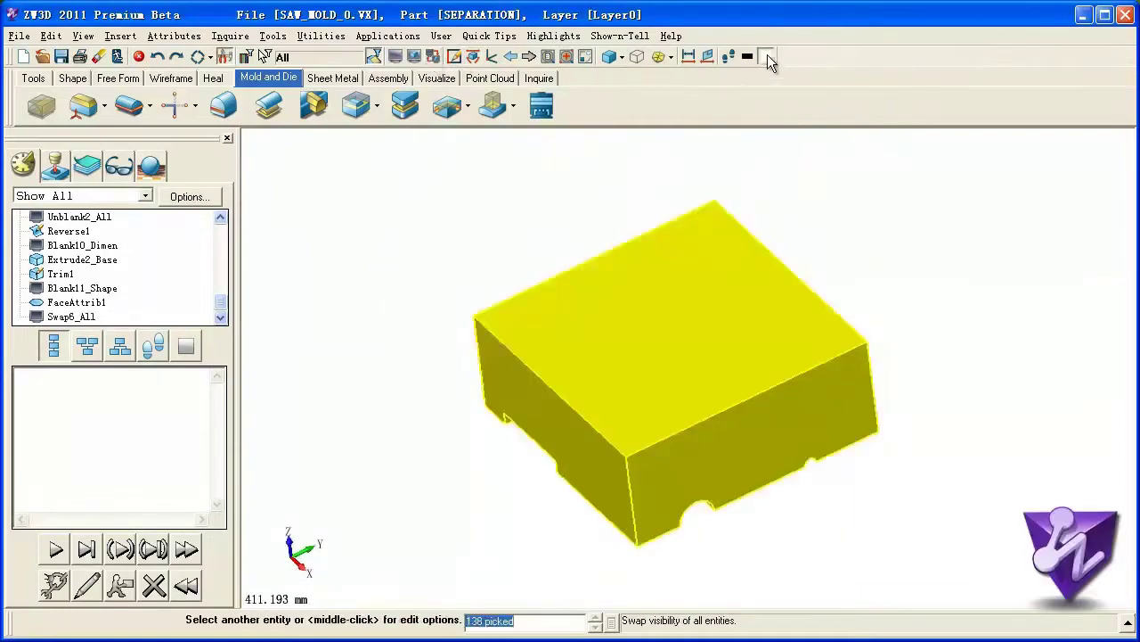
Step: Colour the upper mold block grey and zoom in on its cavity side
click(767, 55)
click(878, 126)
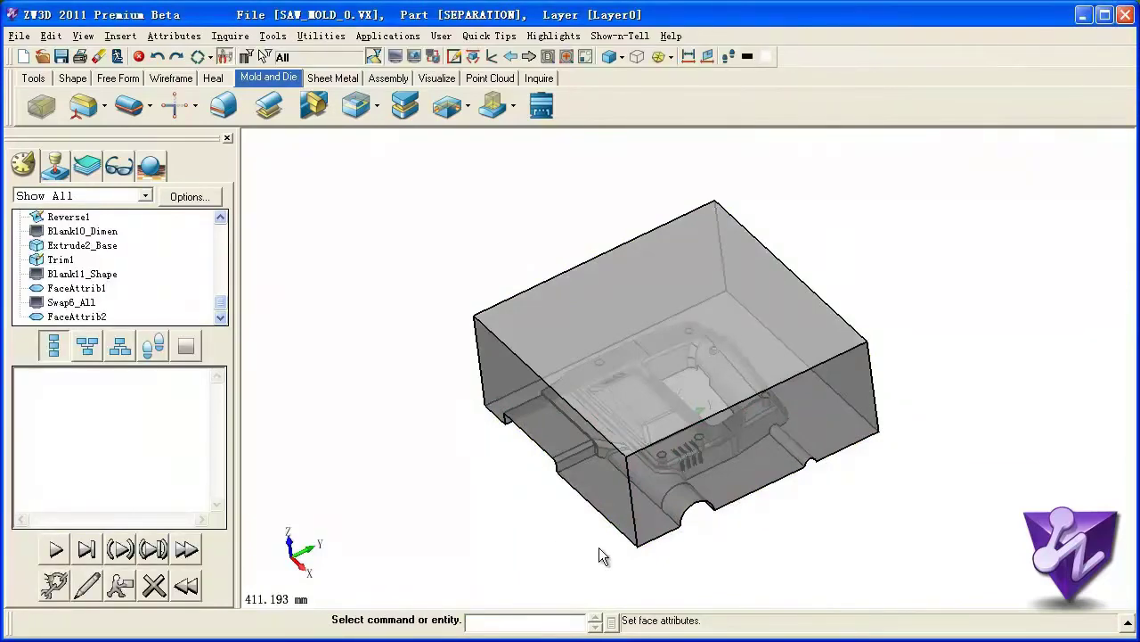
middle_drag(600, 547, 658, 555)
mouse_move(813, 535)
middle_down()
mouse_move(624, 434)
mouse_move(671, 405)
middle_up()
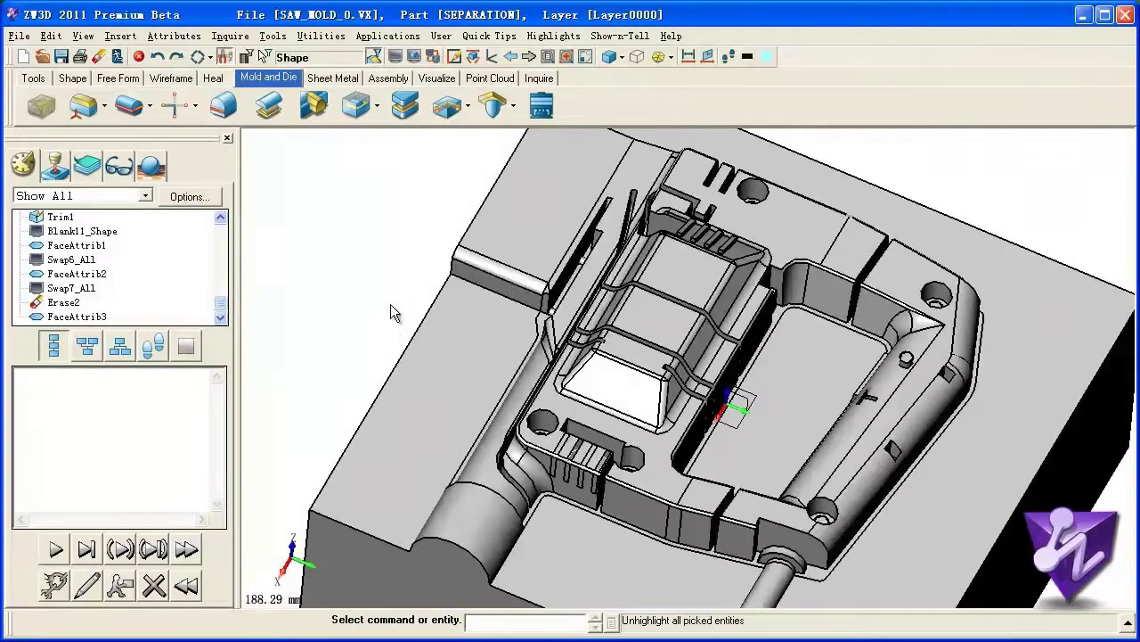
scroll(390, 312, up, 2)
scroll(286, 296, up, 2)
Step: Create a Z-axis electrode from the long rail and T-shaped pocket faces of the cavity
click(493, 106)
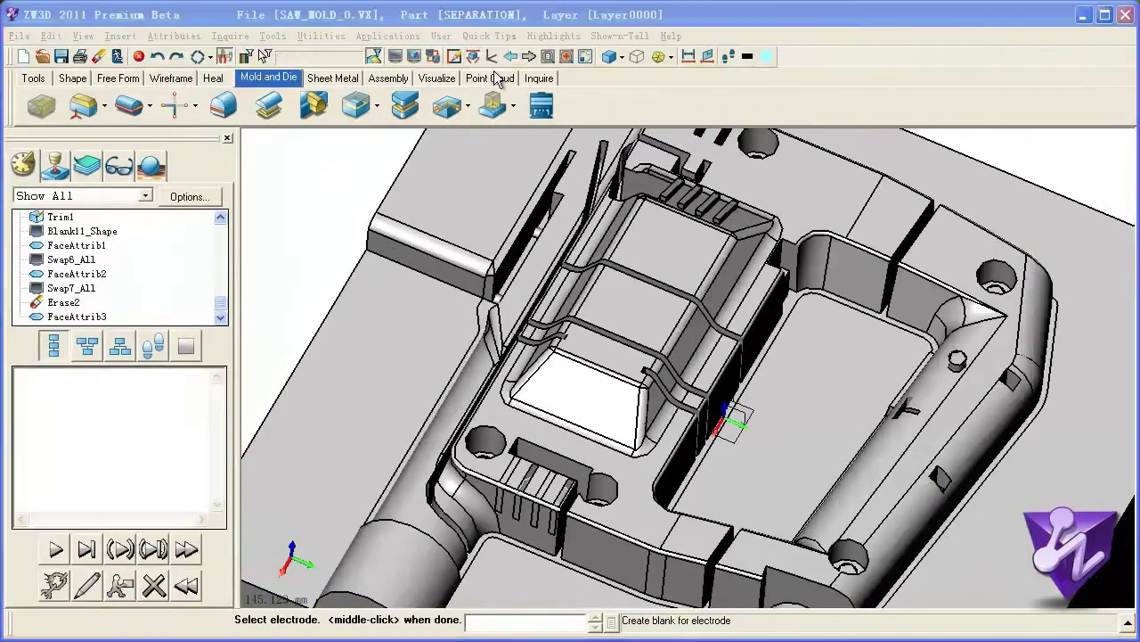
right_click(314, 172)
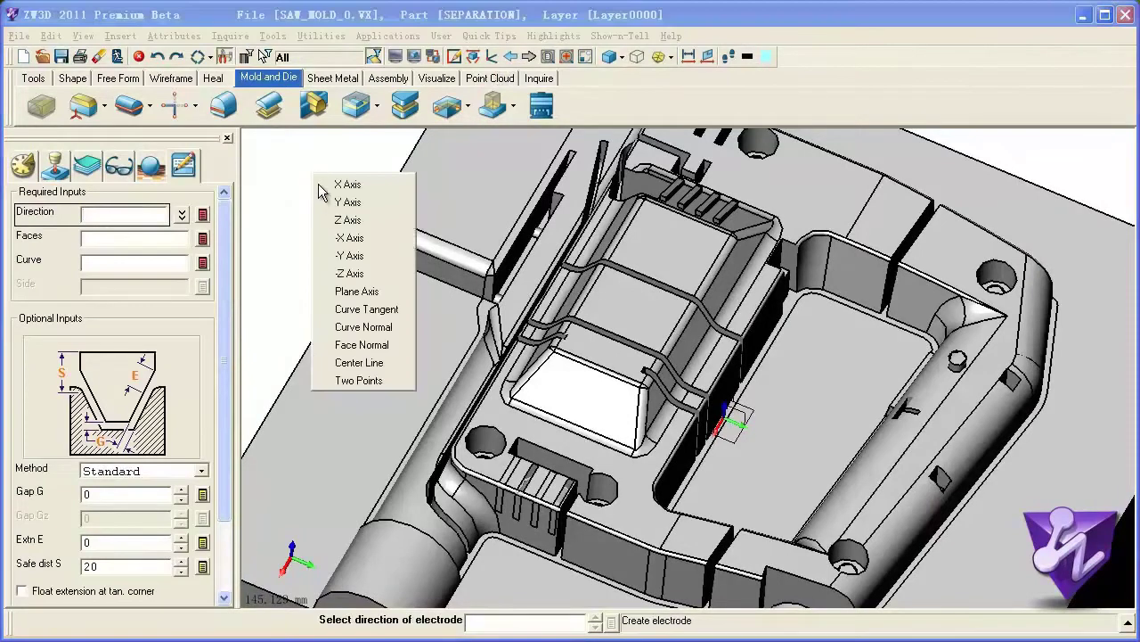
click(331, 220)
click(891, 416)
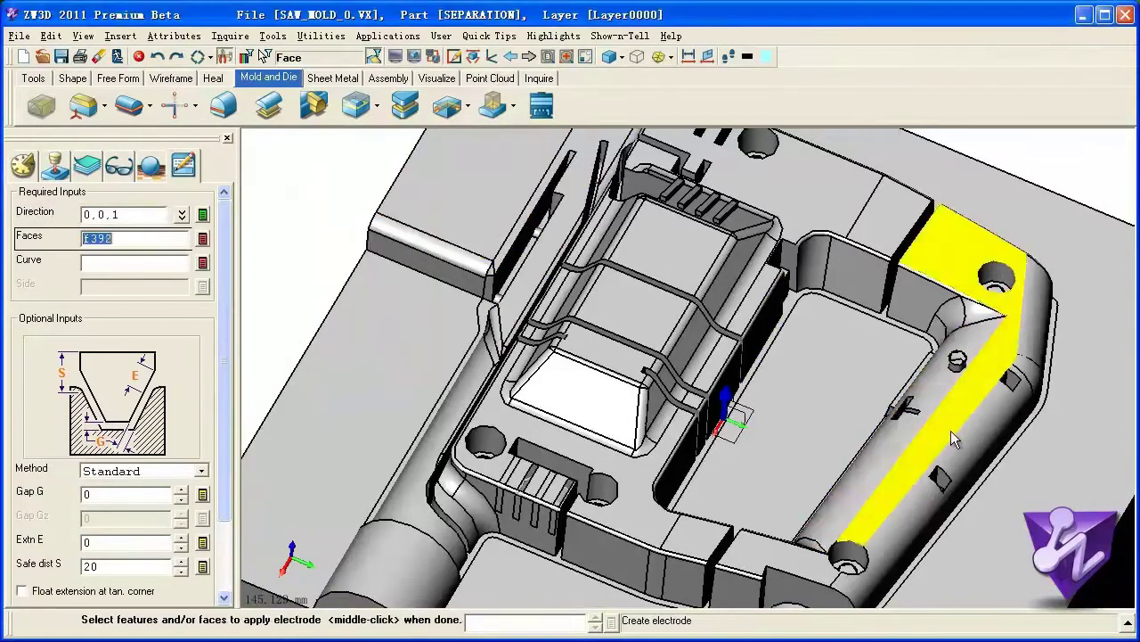
scroll(889, 416, up, 5)
scroll(891, 415, up, 3)
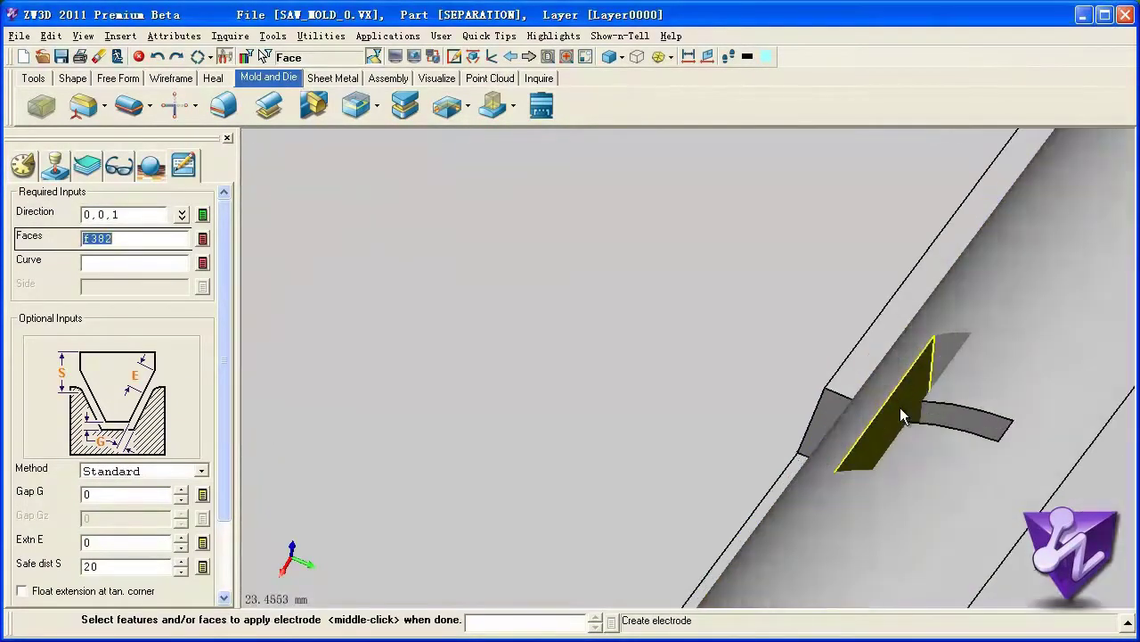
click(901, 409)
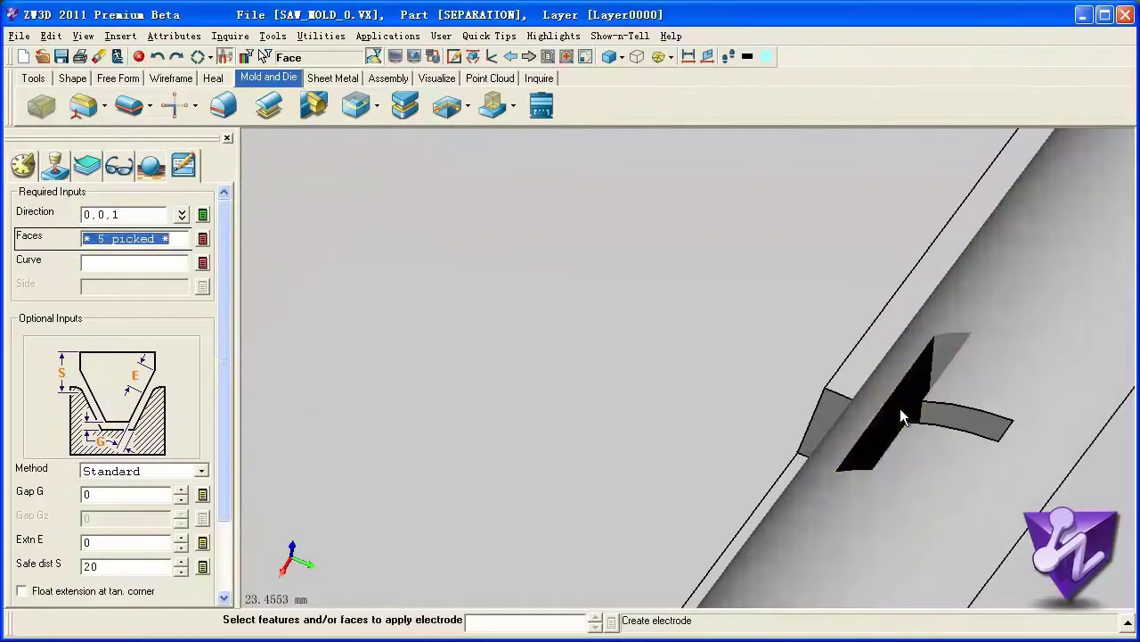
click(956, 408)
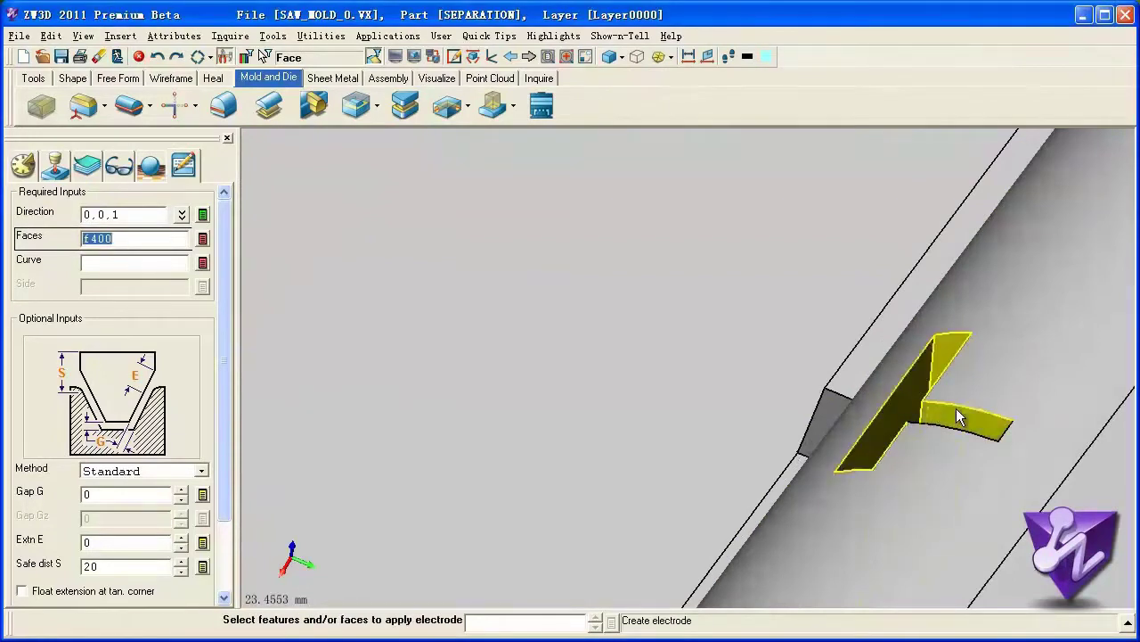
middle_click(956, 408)
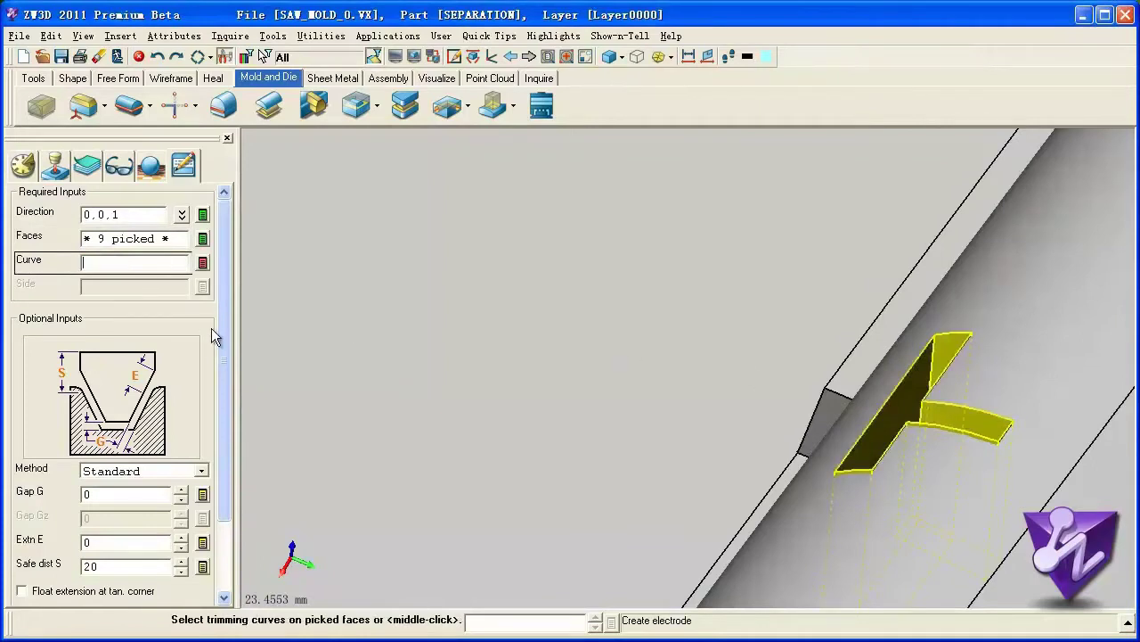
drag(217, 369, 223, 490)
click(125, 578)
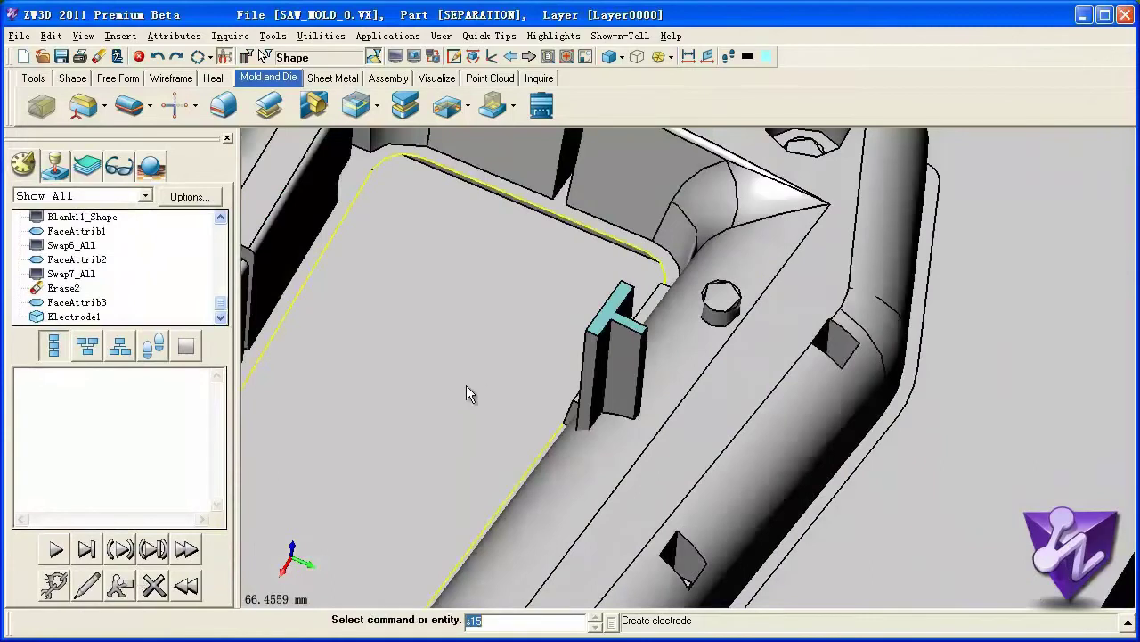
middle_drag(466, 385, 509, 291)
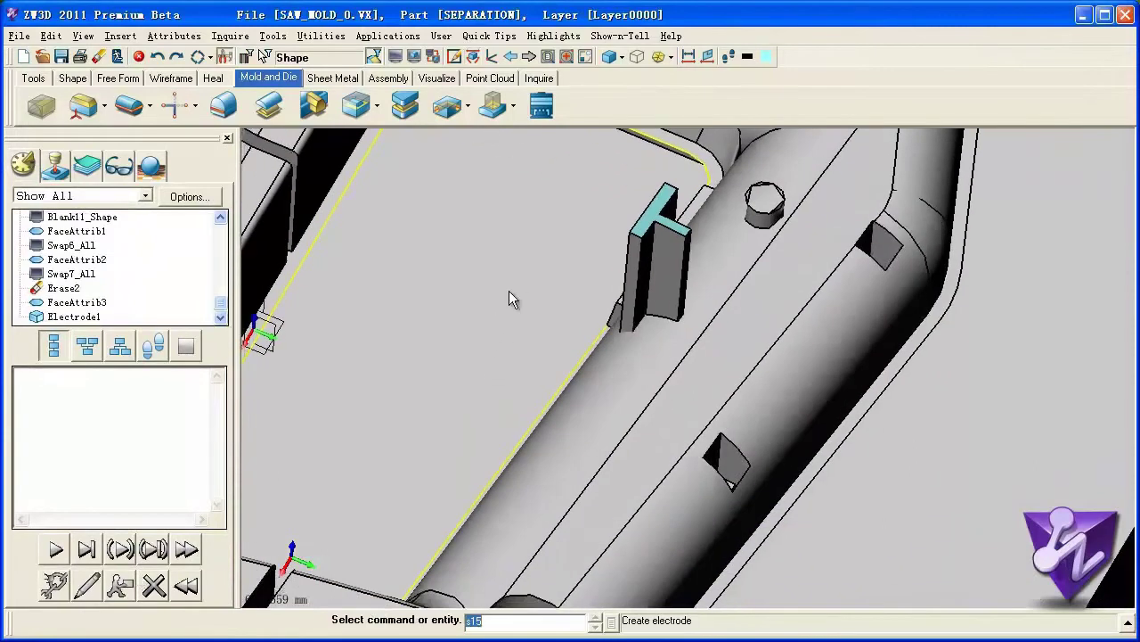
Step: Start a Z-axis electrode and select the small square pocket faces on the rounded rail
click(478, 101)
right_click(996, 451)
click(1020, 495)
click(872, 483)
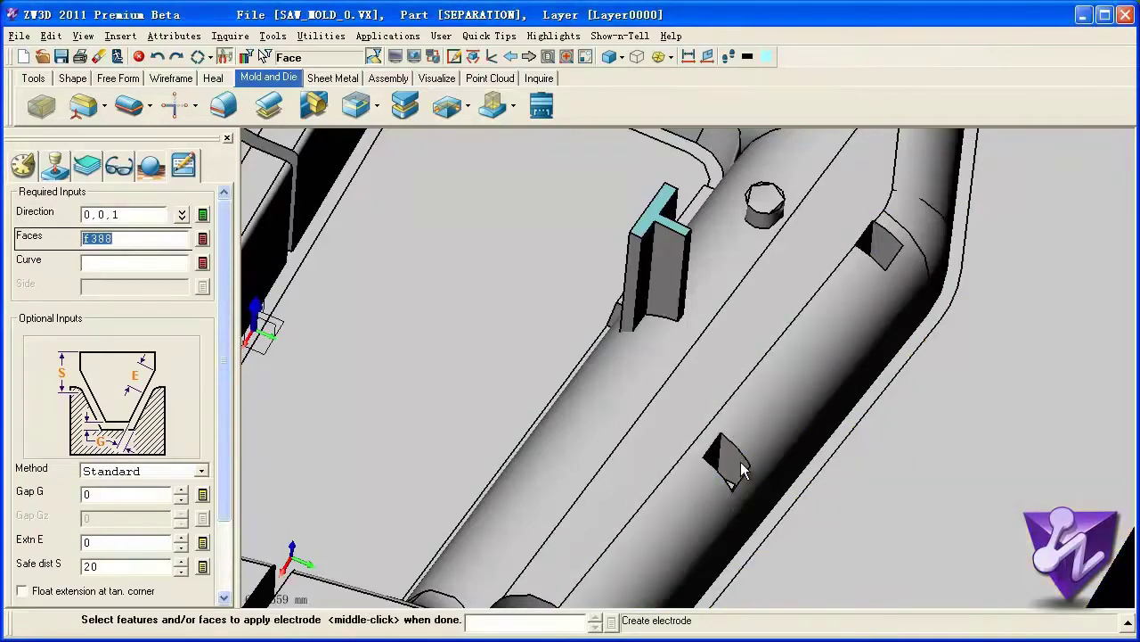
click(738, 472)
middle_click(738, 472)
Step: Create the second electrode without trimming curves and pan to show more of the cavity
scroll(738, 472, up, 1)
middle_click(738, 472)
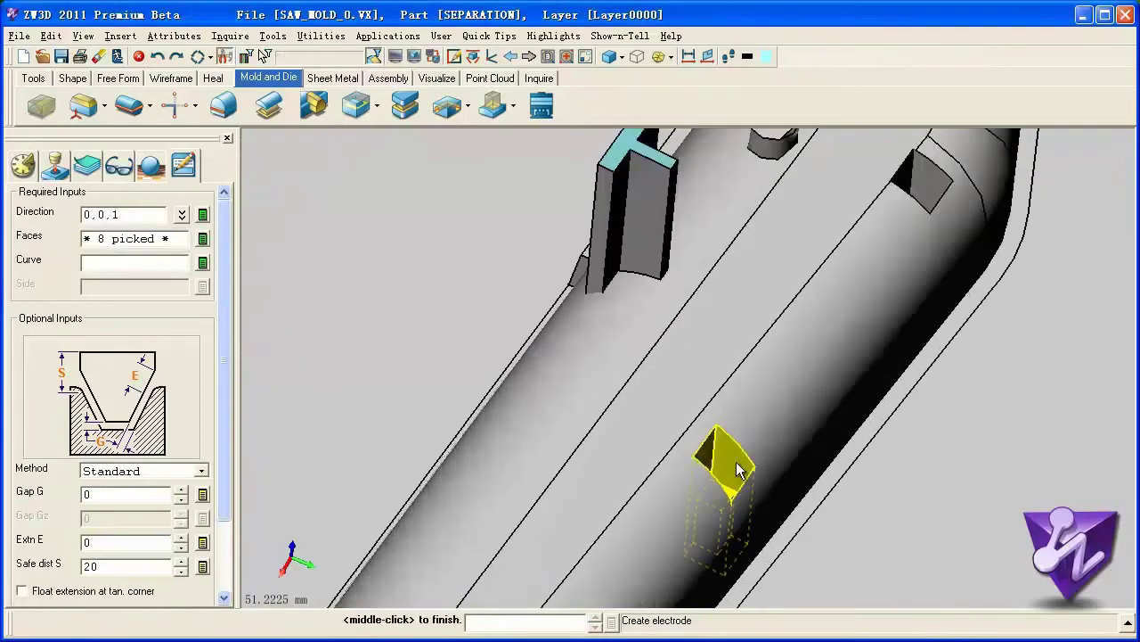
scroll(134, 428, down, 3)
scroll(134, 427, down, 2)
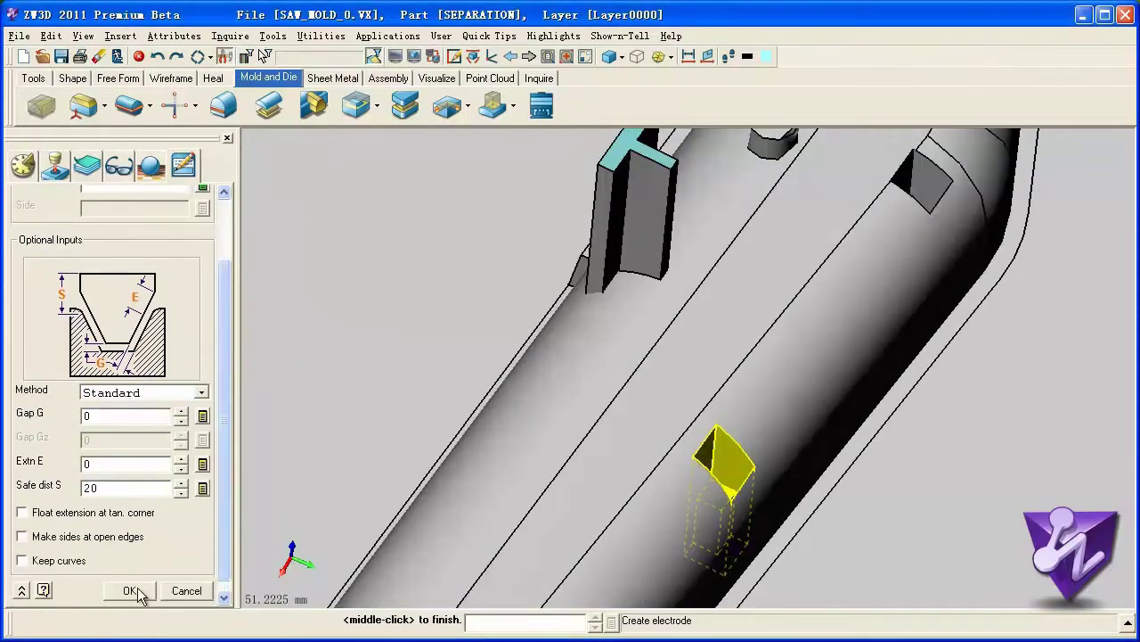
click(140, 585)
scroll(423, 401, down, 4)
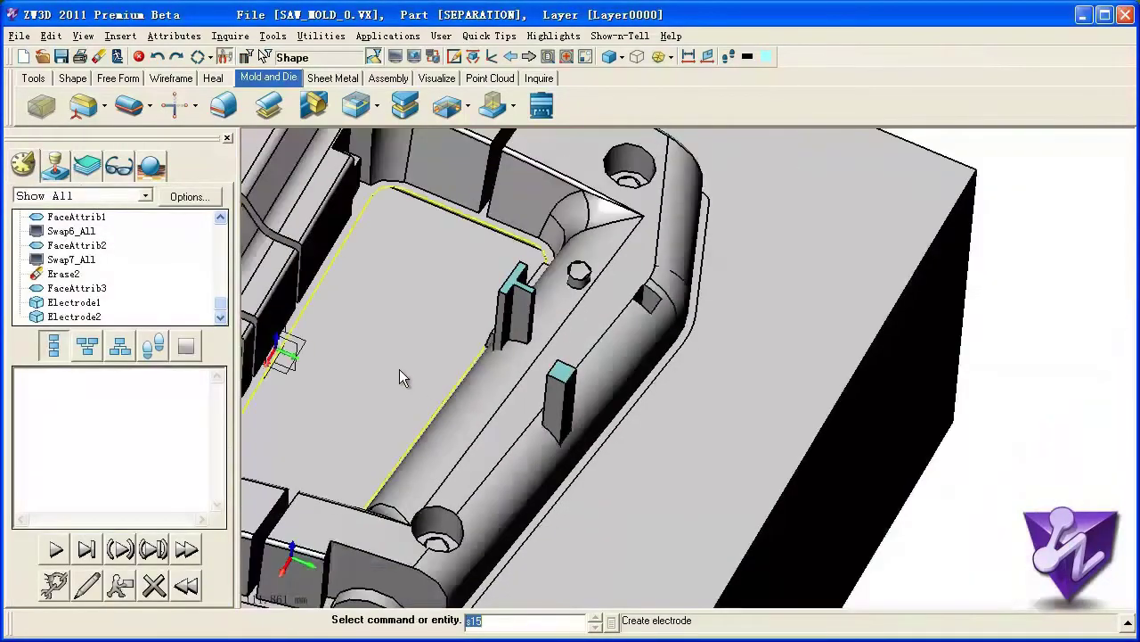
middle_drag(399, 369, 652, 427)
scroll(615, 392, down, 2)
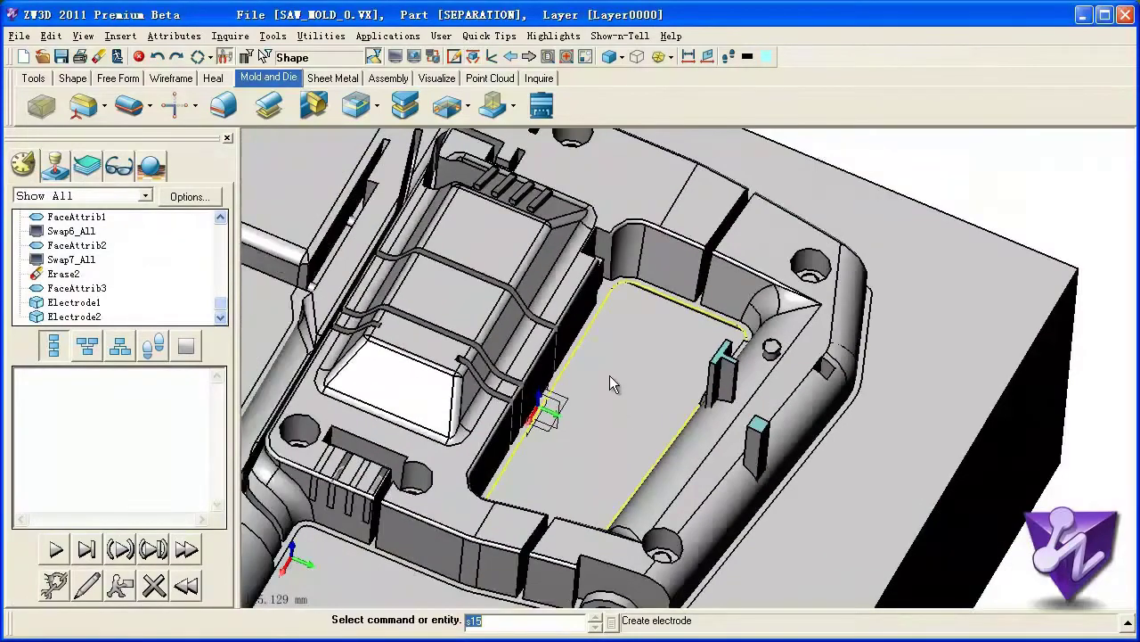
click(494, 118)
Step: Start an electrode blank over both electrodes and set its datum face
click(495, 134)
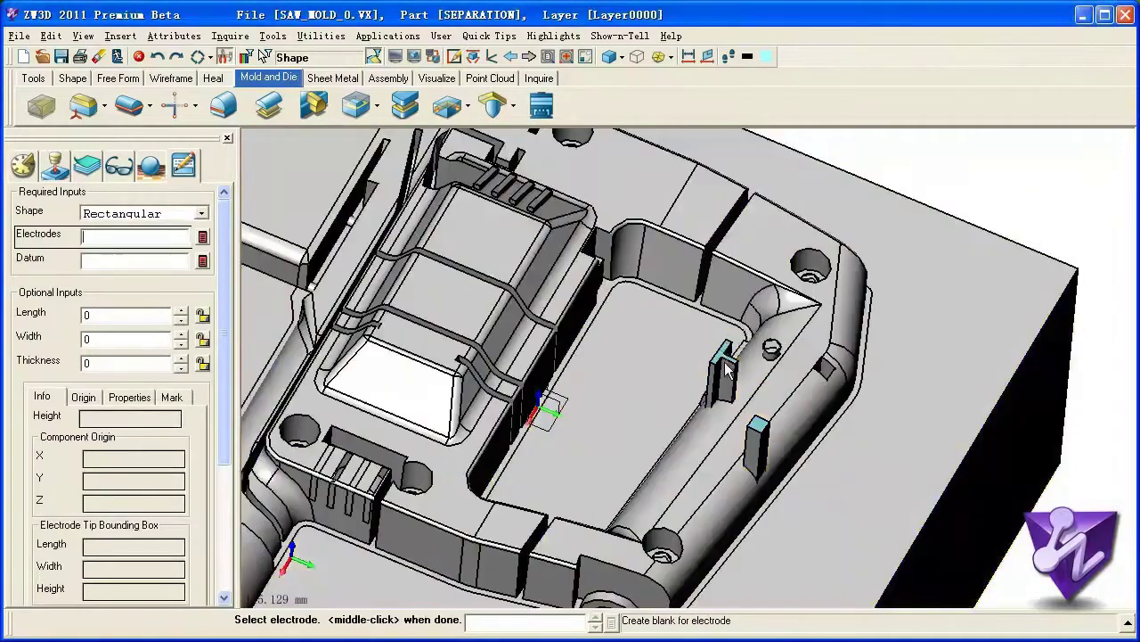
click(727, 367)
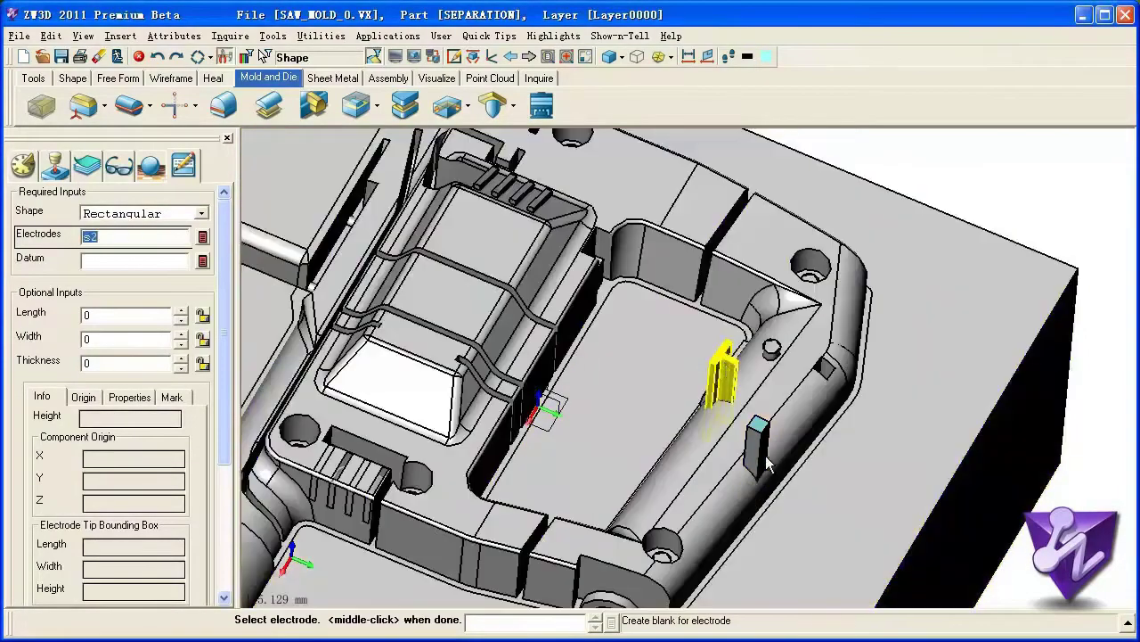
click(759, 448)
middle_click(759, 452)
click(748, 401)
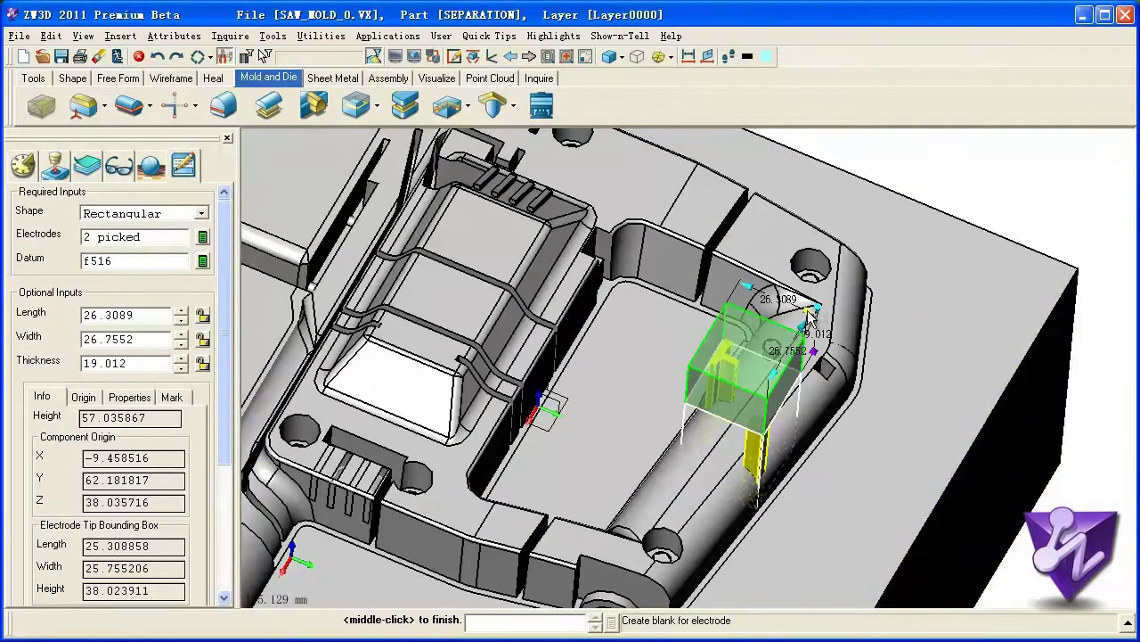
Step: Set the blank length to 28.3089 and base thickness to 10, then create it
mouse_move(813, 321)
mouse_down()
mouse_move(818, 348)
mouse_move(818, 332)
mouse_up()
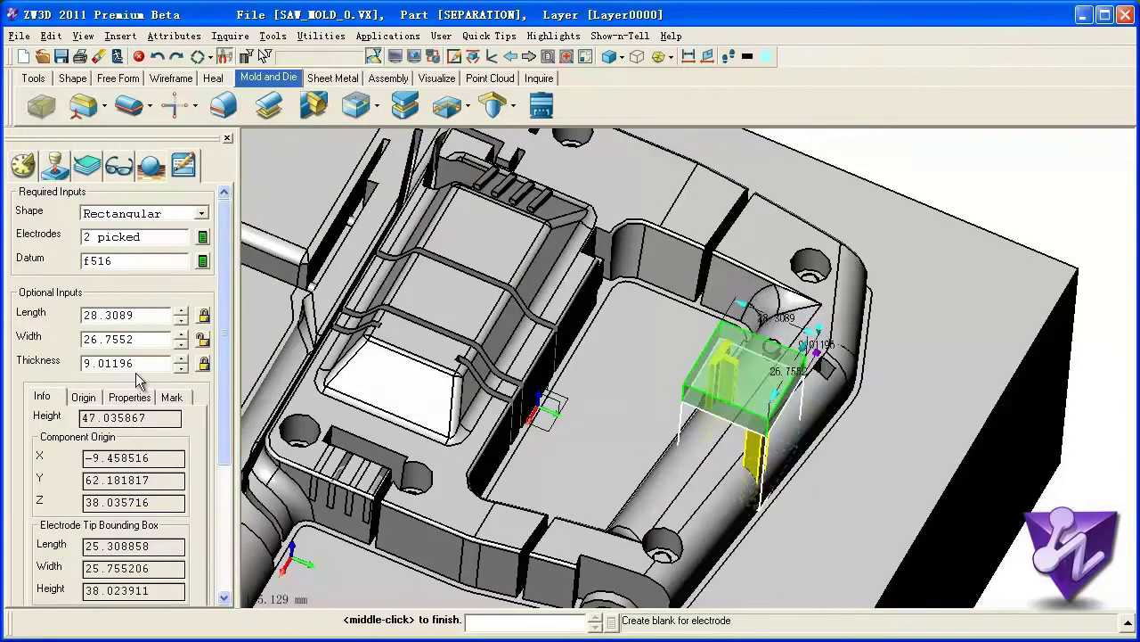
click(57, 357)
text(10)
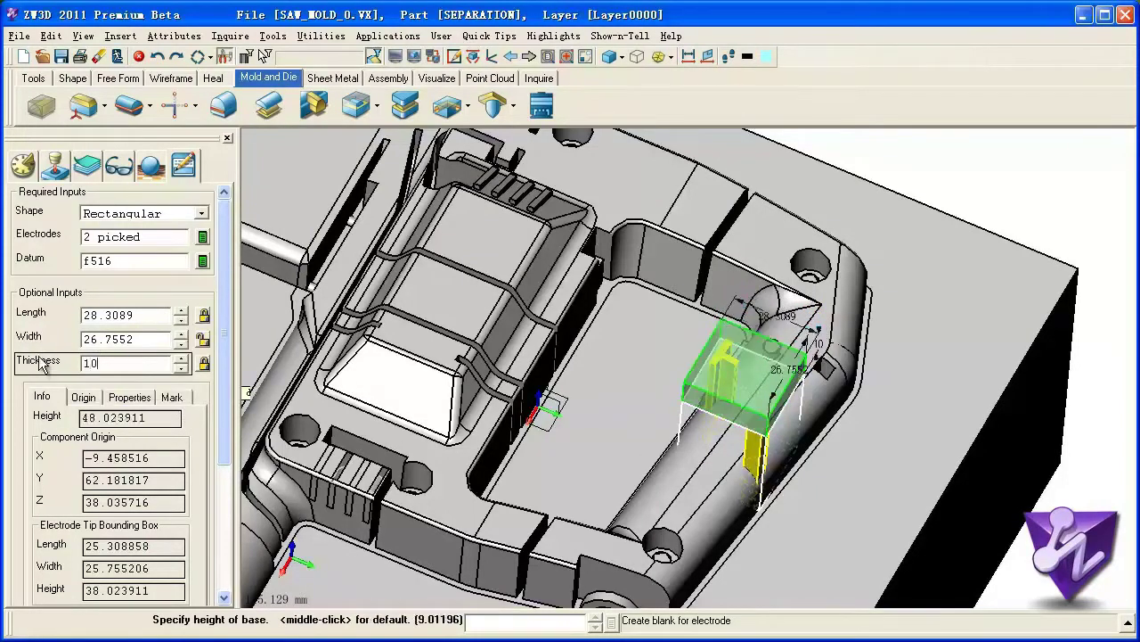
key(Return)
scroll(230, 372, down, 3)
scroll(230, 373, down, 3)
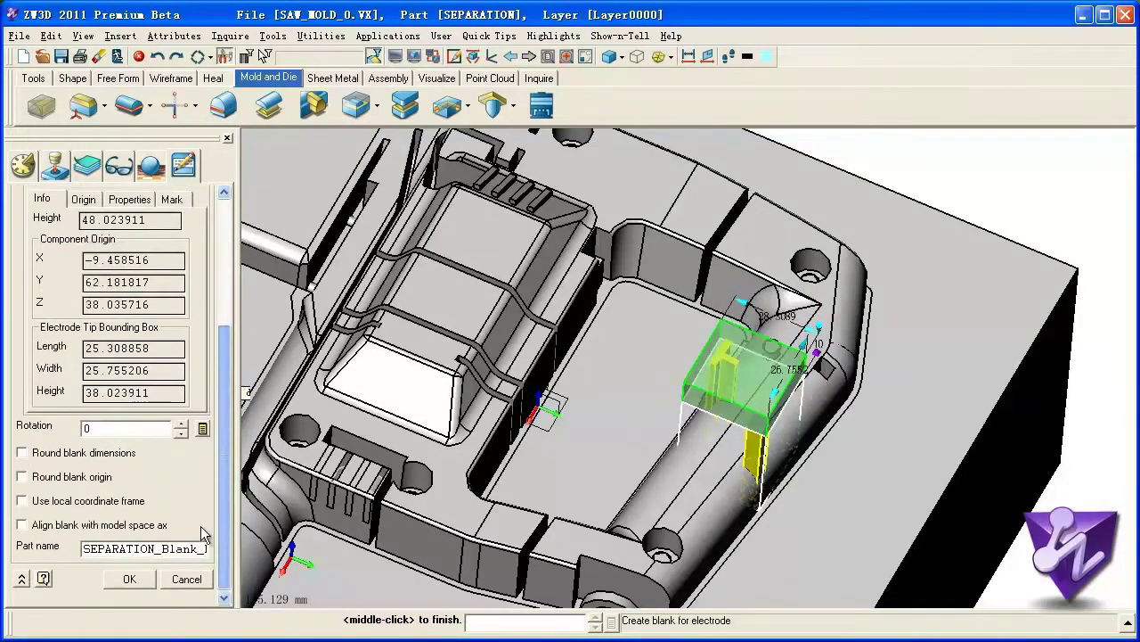
click(140, 581)
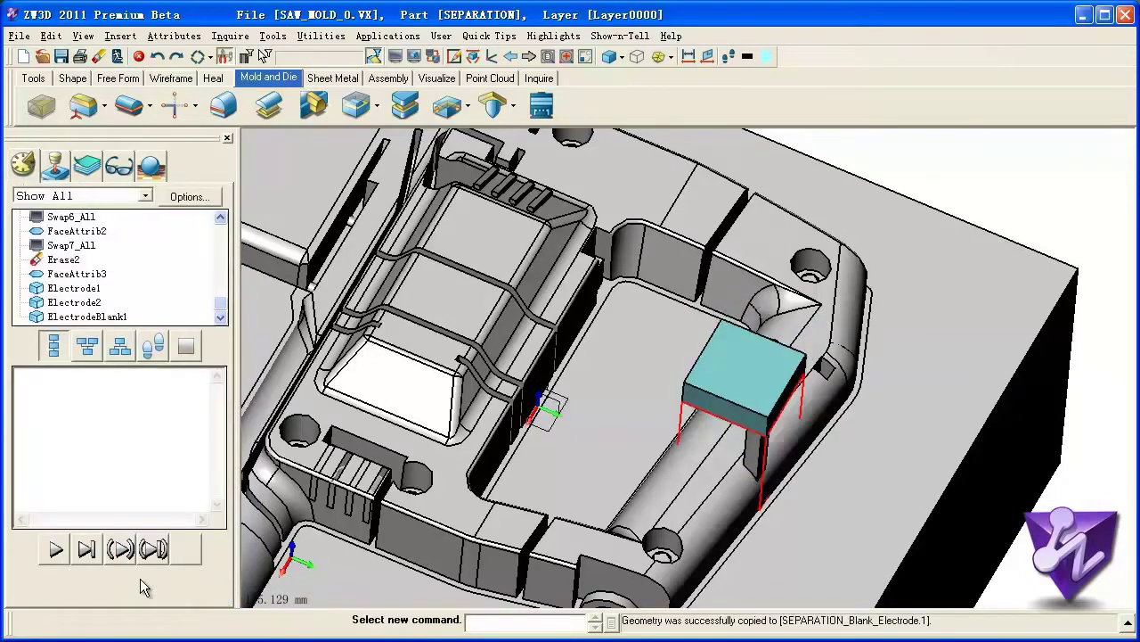
key(ctrl+f)
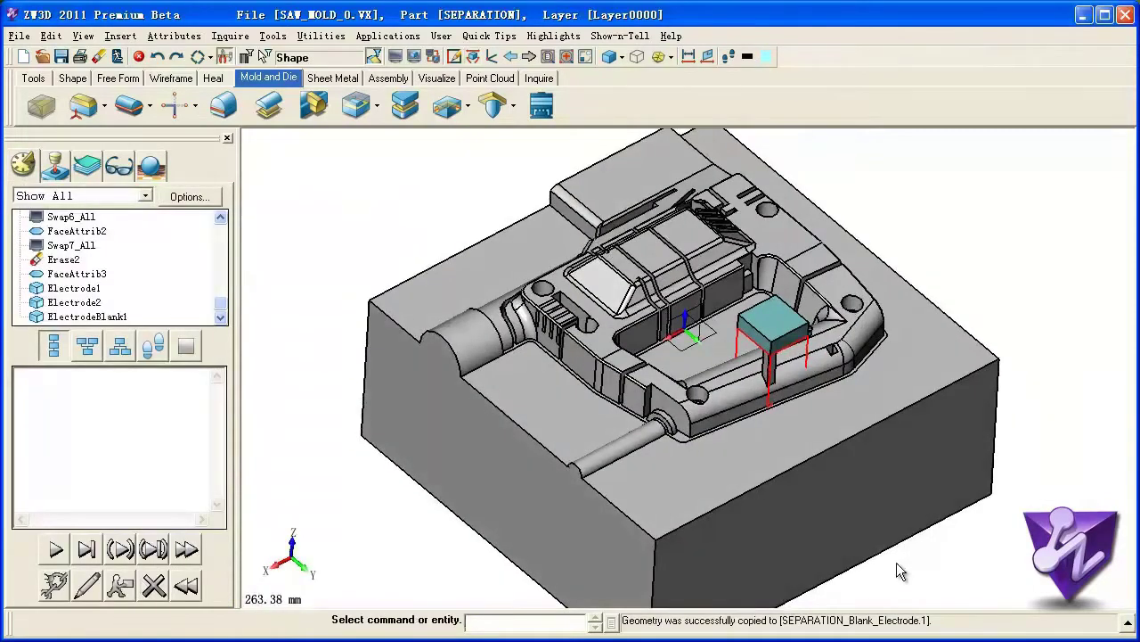
Step: Exit the SEPARATION part, open SEPARATION_Blank_Electrode.1, and rotate to view the blank
click(117, 56)
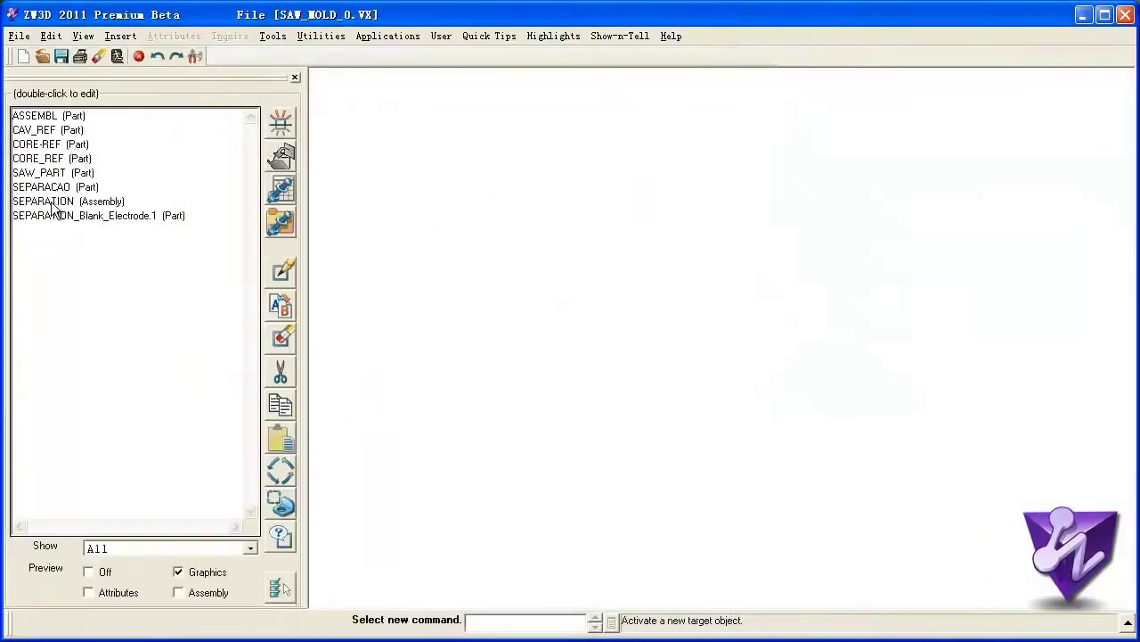
double_click(60, 215)
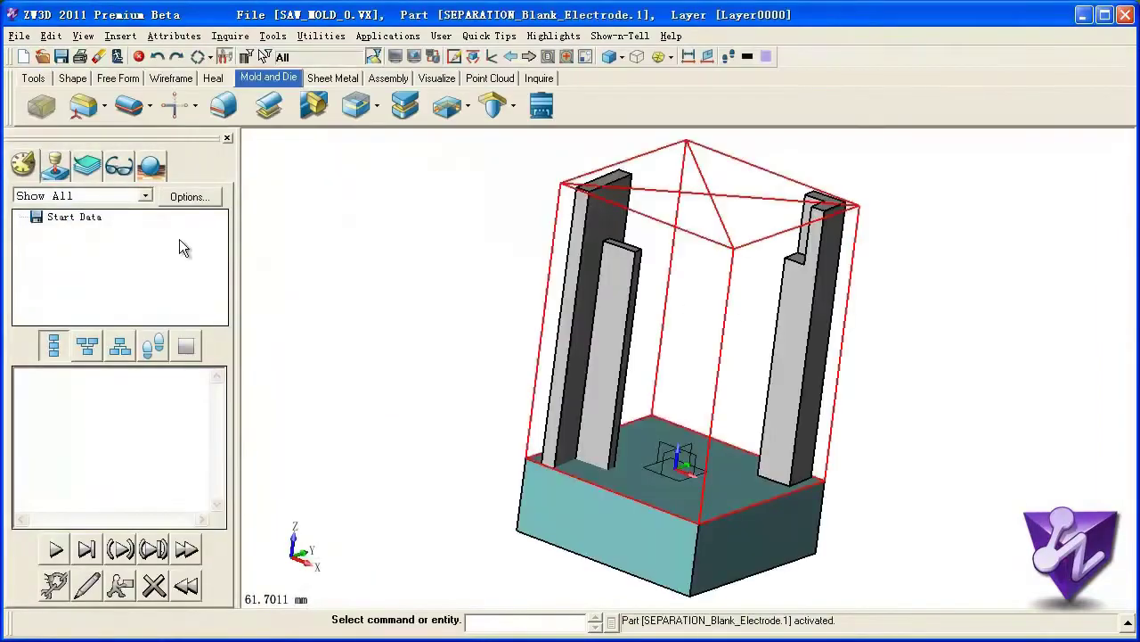
mouse_move(496, 373)
middle_down()
mouse_move(484, 425)
mouse_move(479, 400)
middle_up()
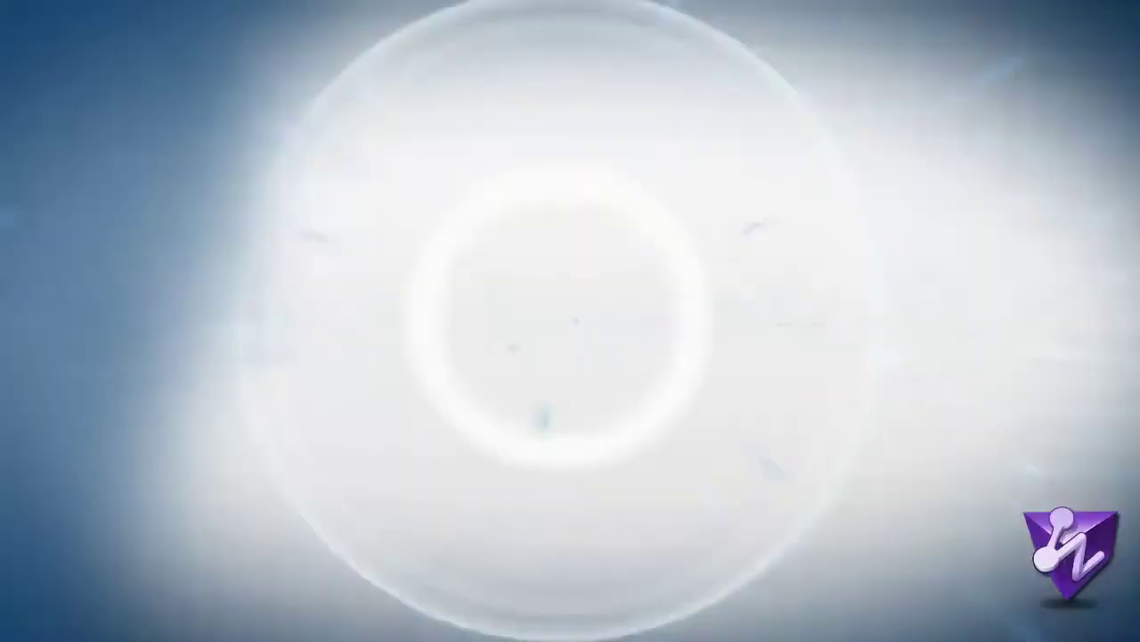